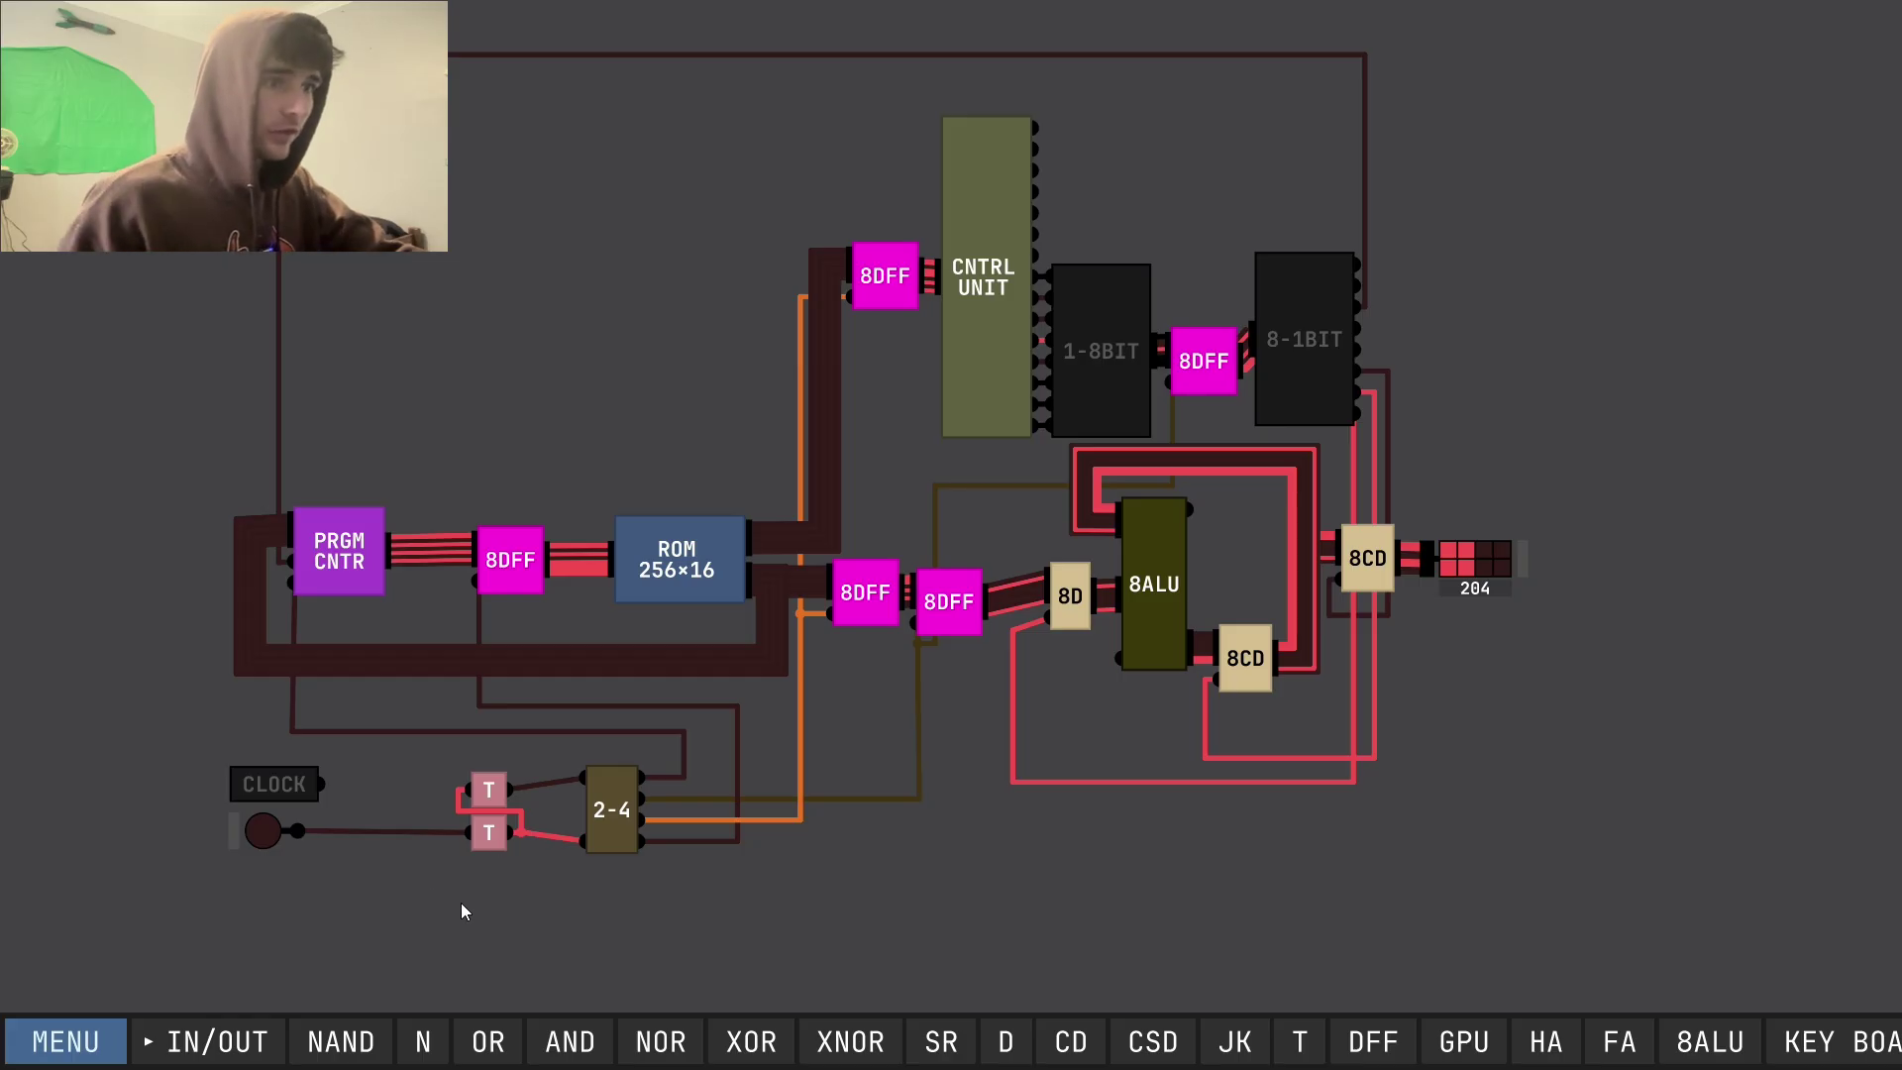
Examine the two T flip-flops and the 2-4 decoder wiring in the CPU circuit.
scroll(468, 900, up, 3)
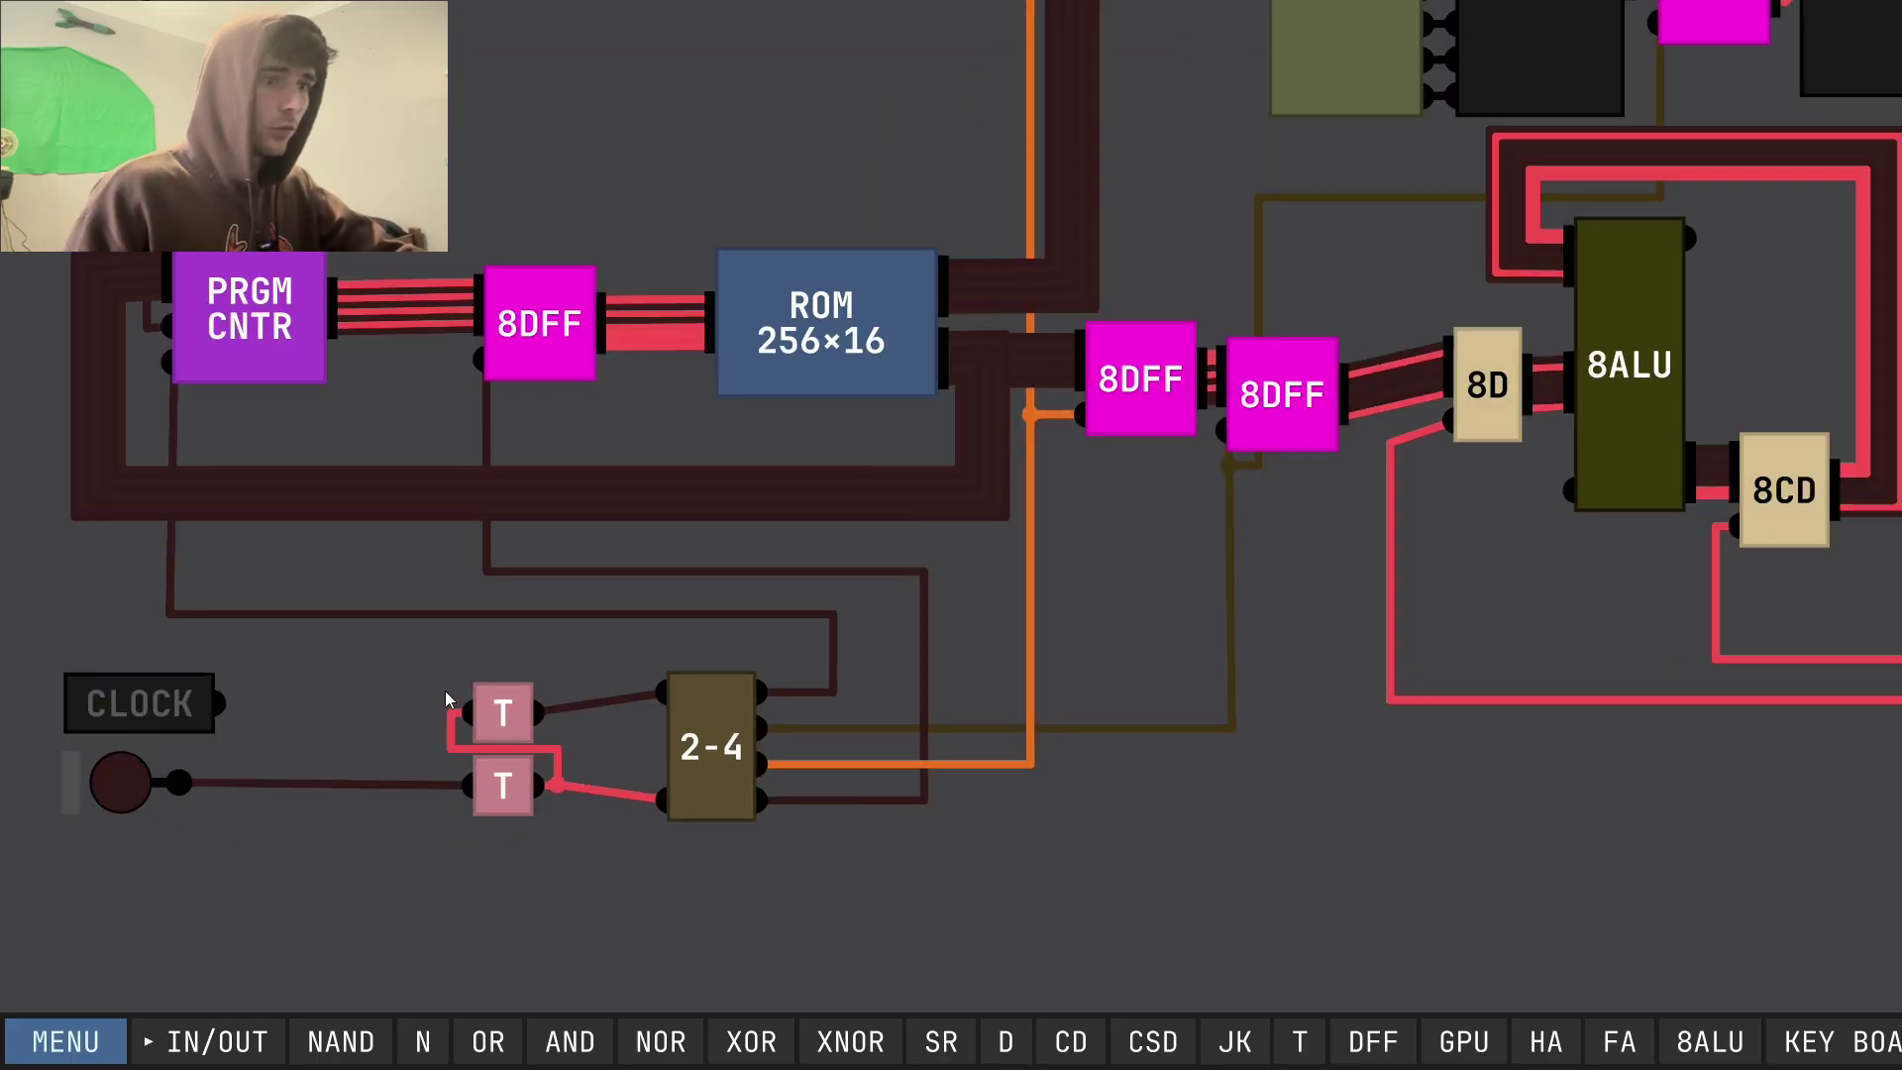
drag(452, 659, 564, 899)
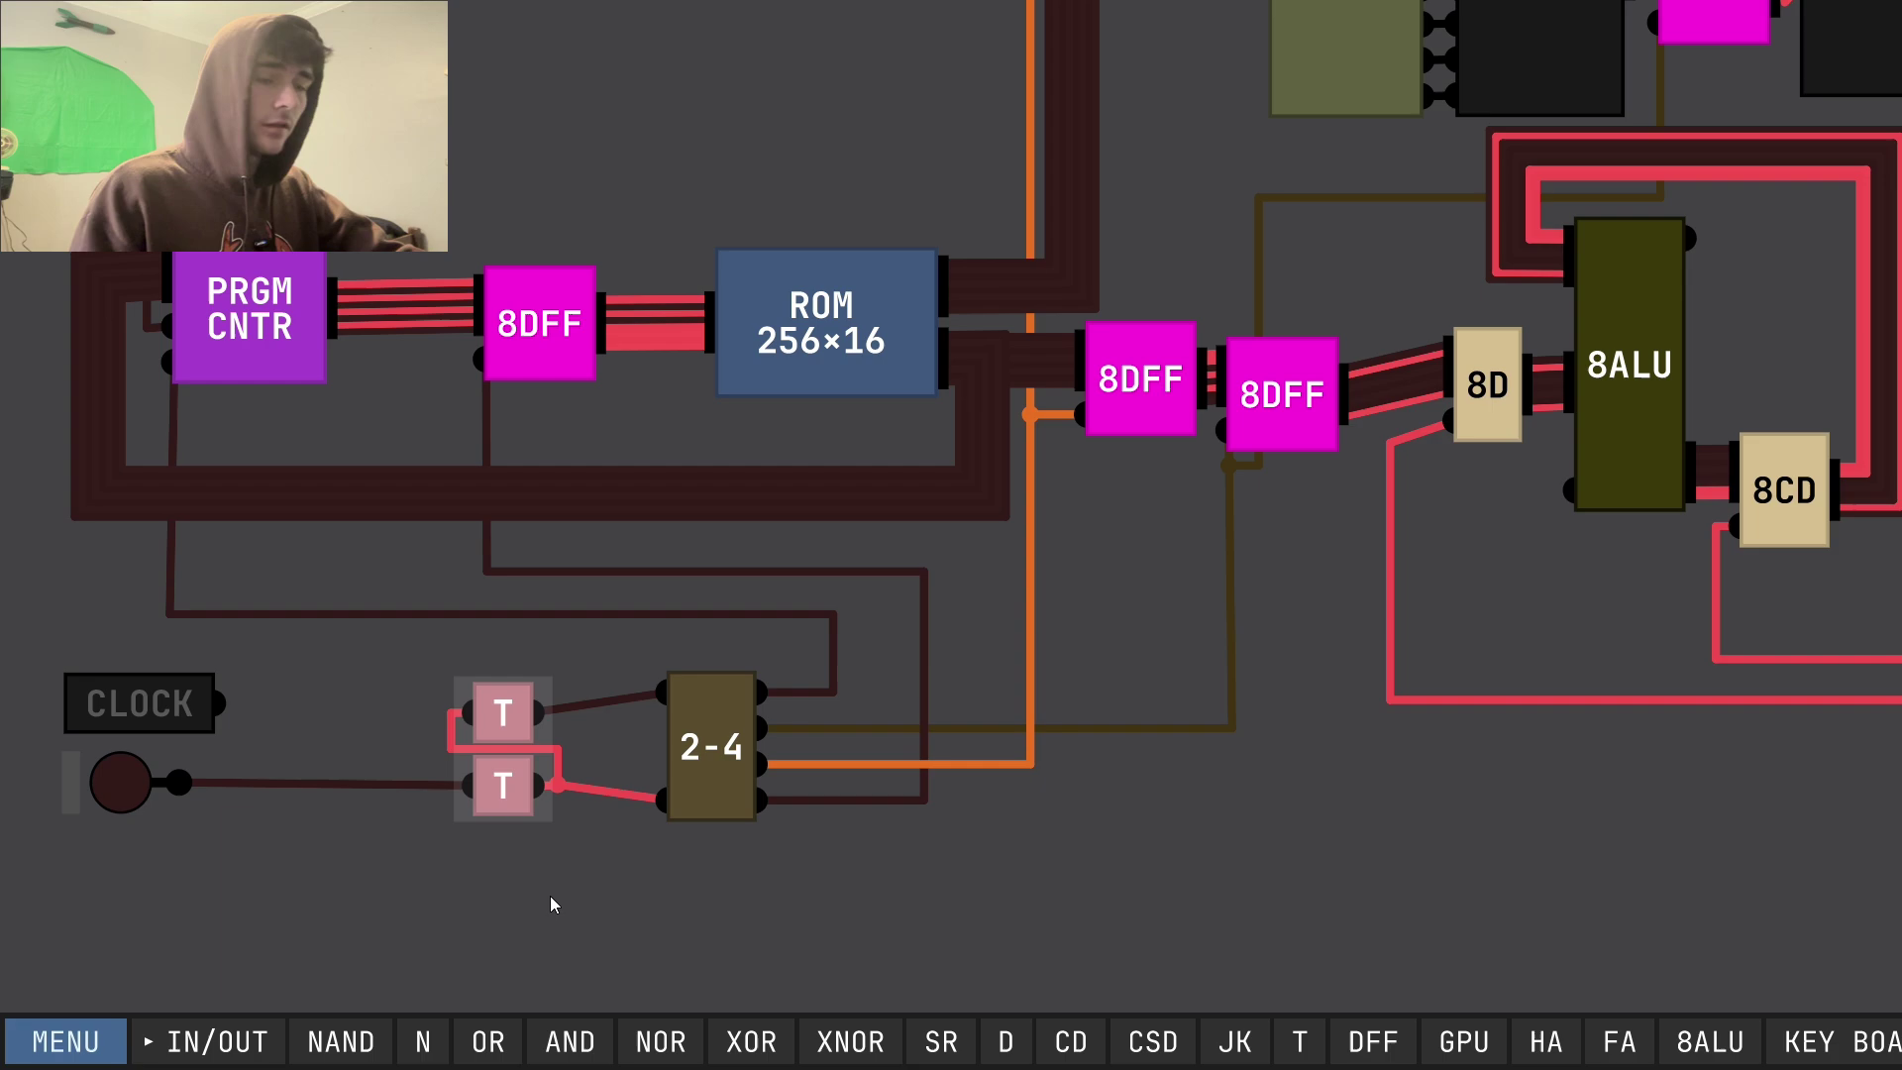
click(547, 895)
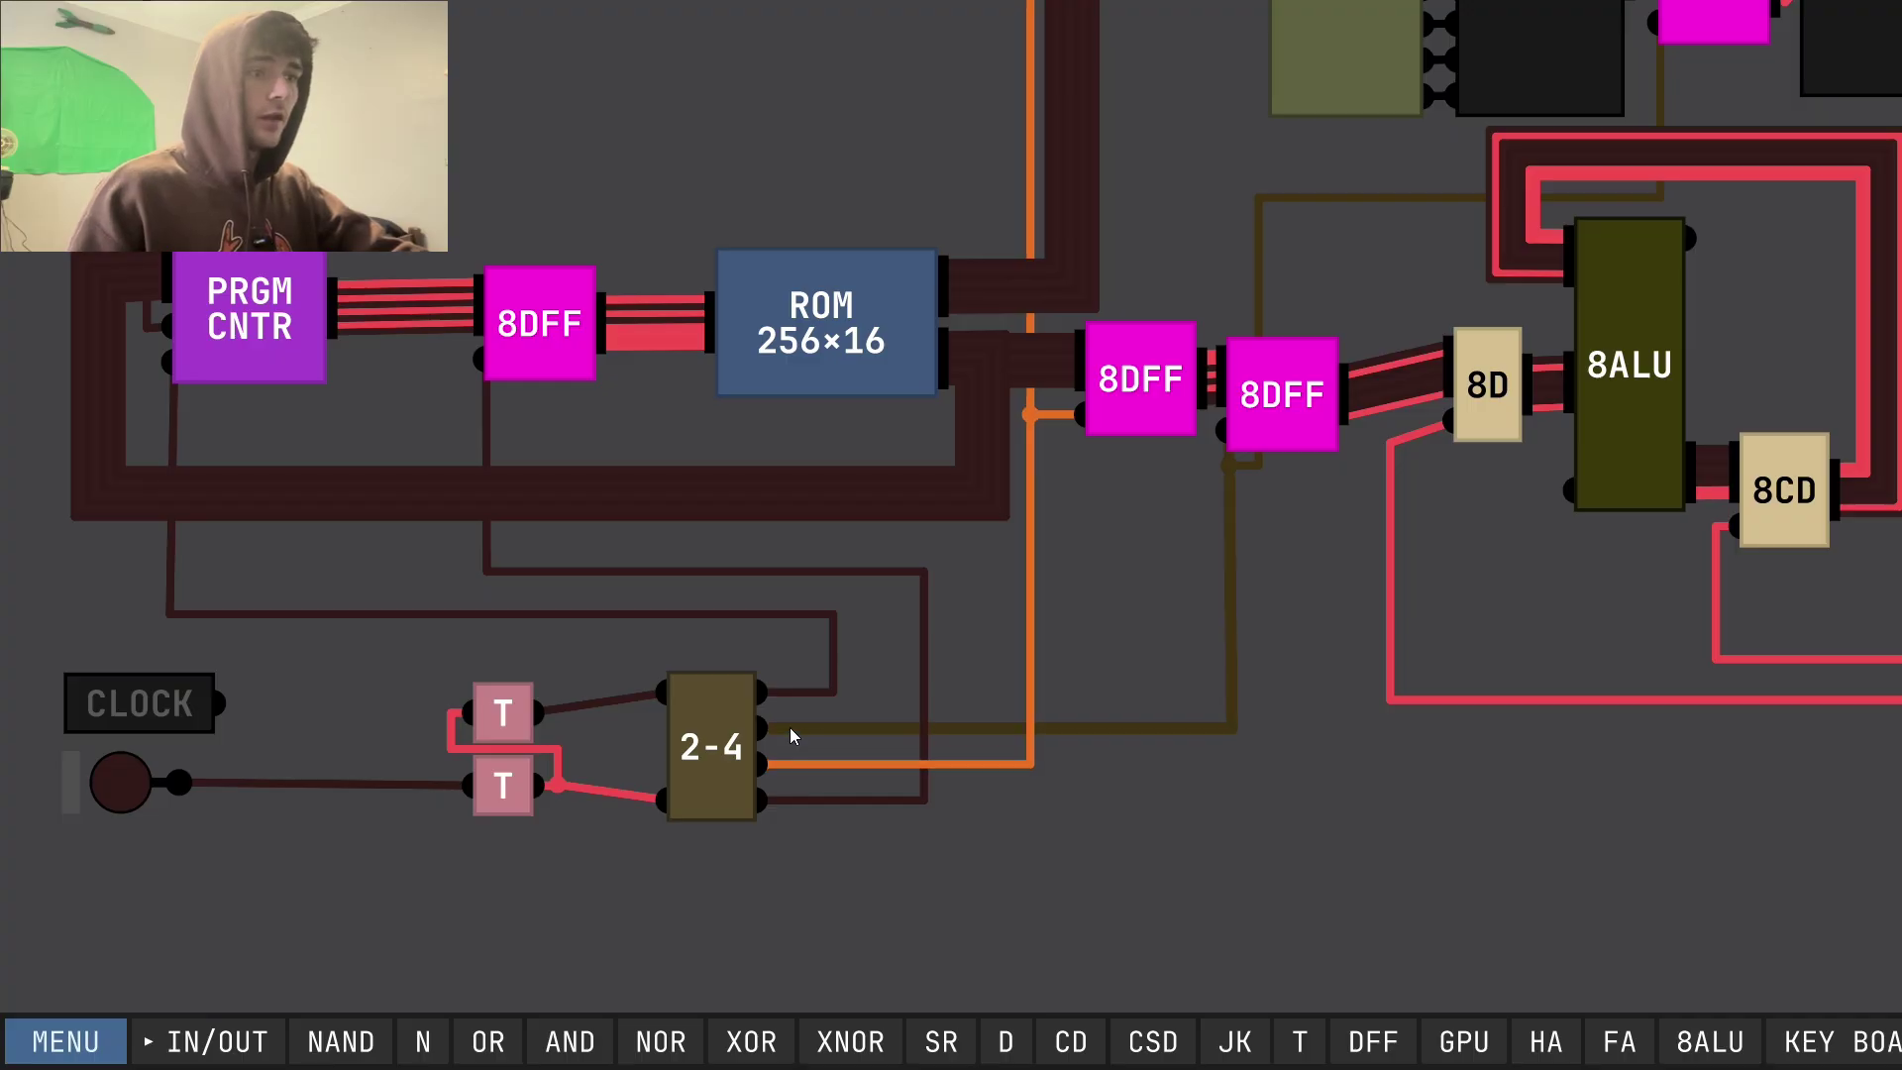
scroll(789, 727, down, 3)
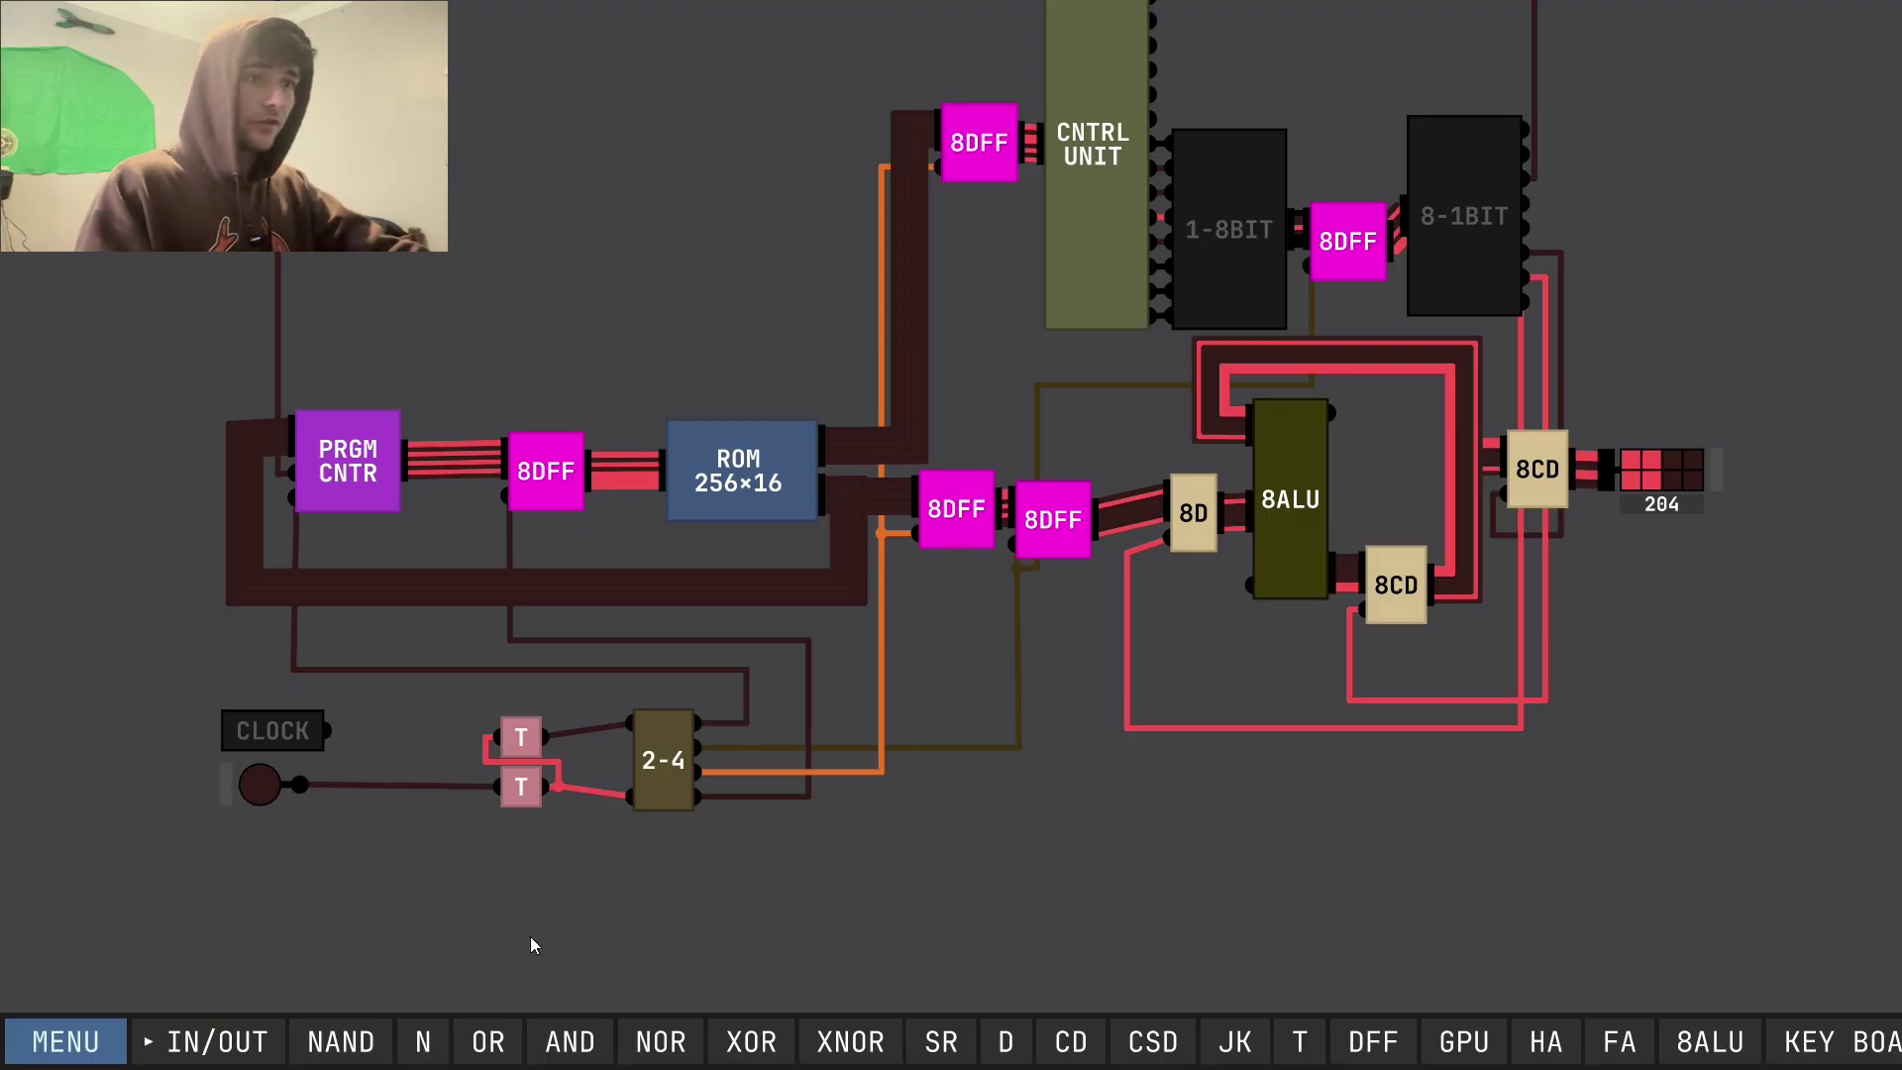
scroll(504, 902, down, 2)
scroll(497, 913, up, 2)
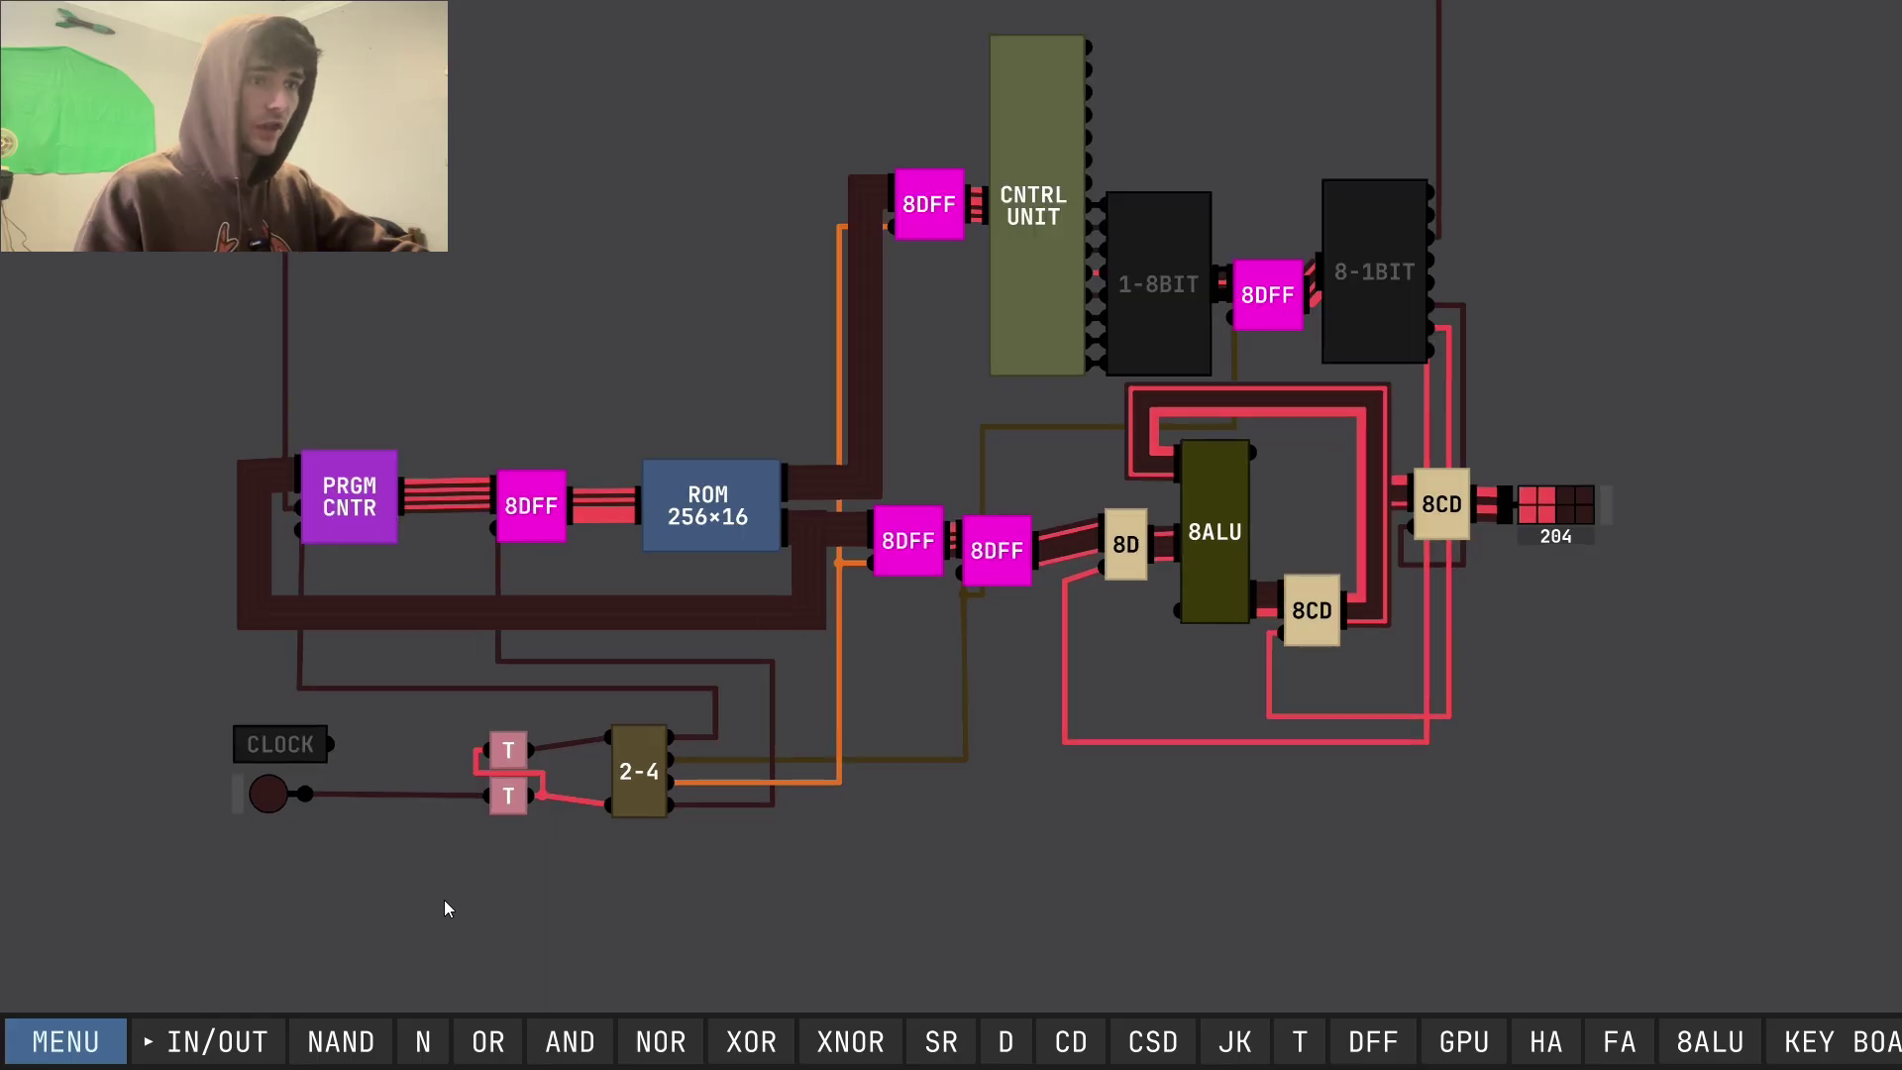
right_click(699, 519)
click(392, 755)
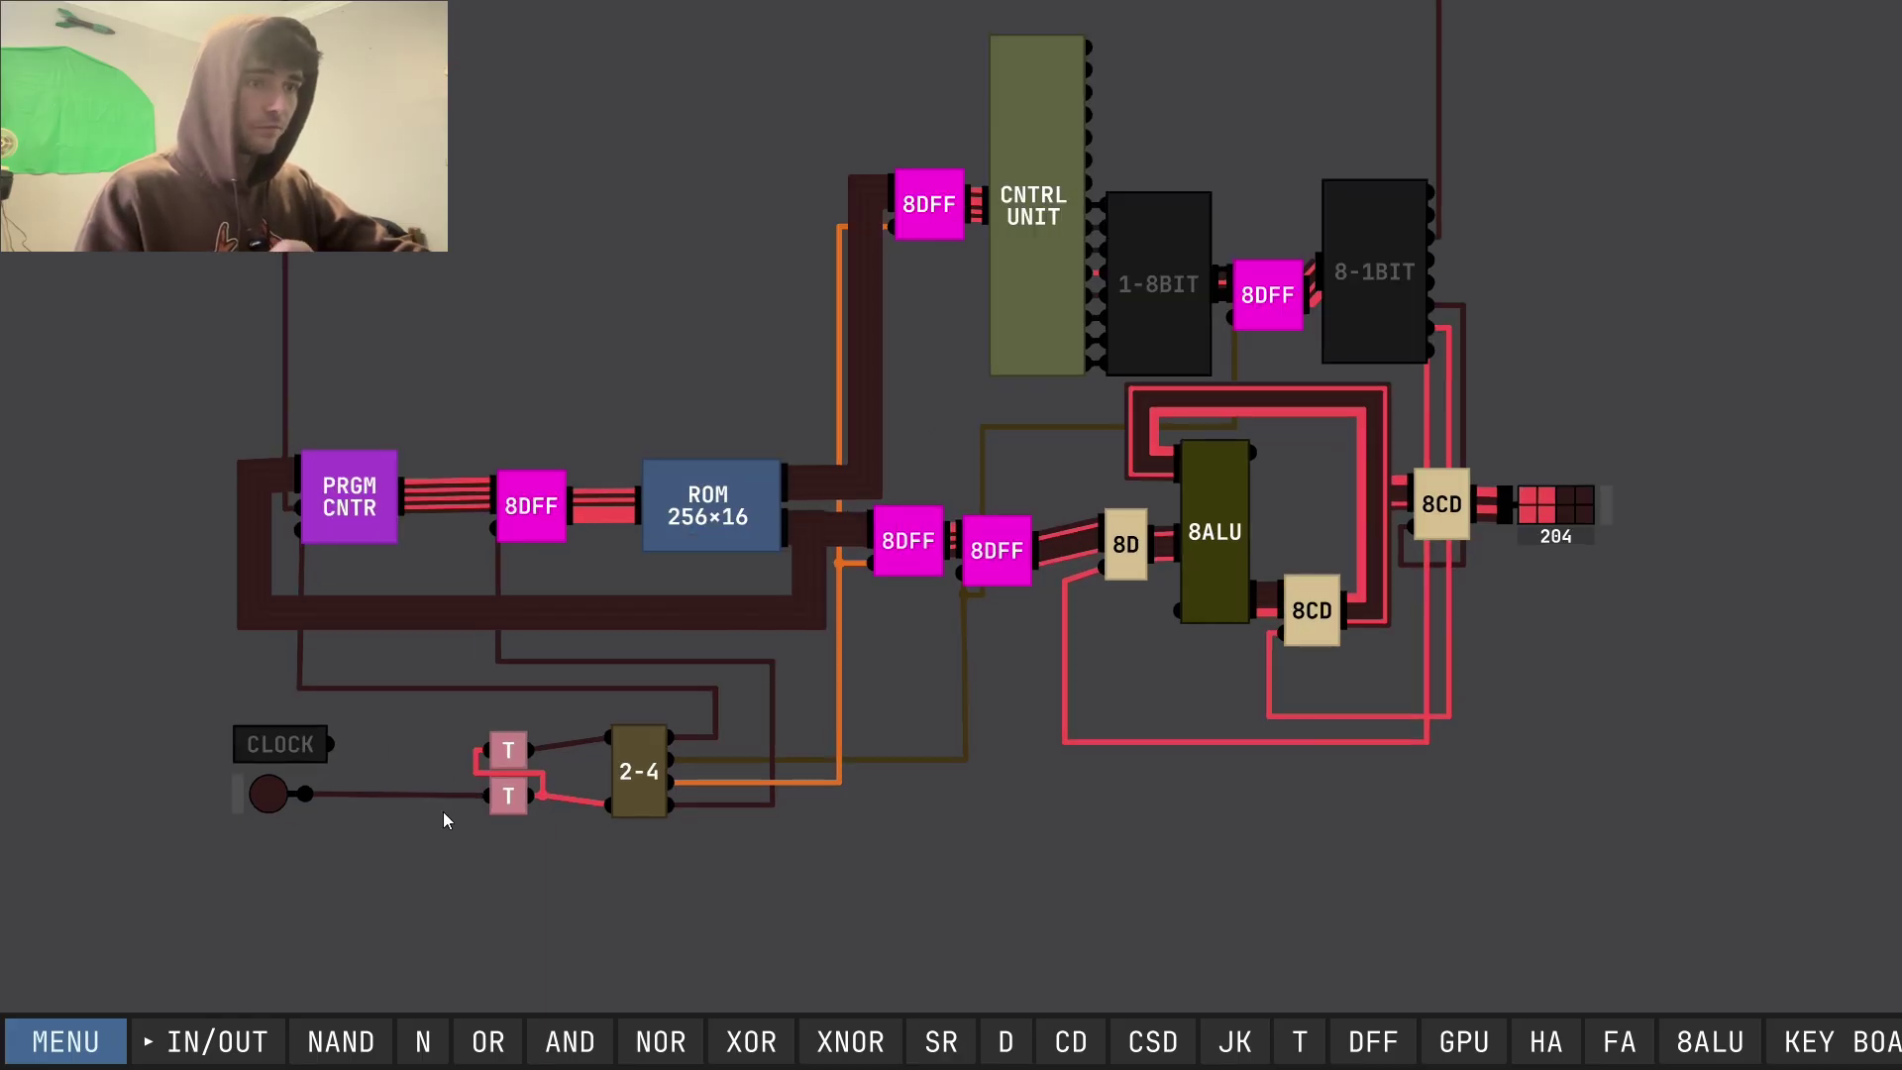
Replace the manual input's wire to the lower T flip-flop with a wire from the CLOCK.
right_click(348, 793)
click(401, 782)
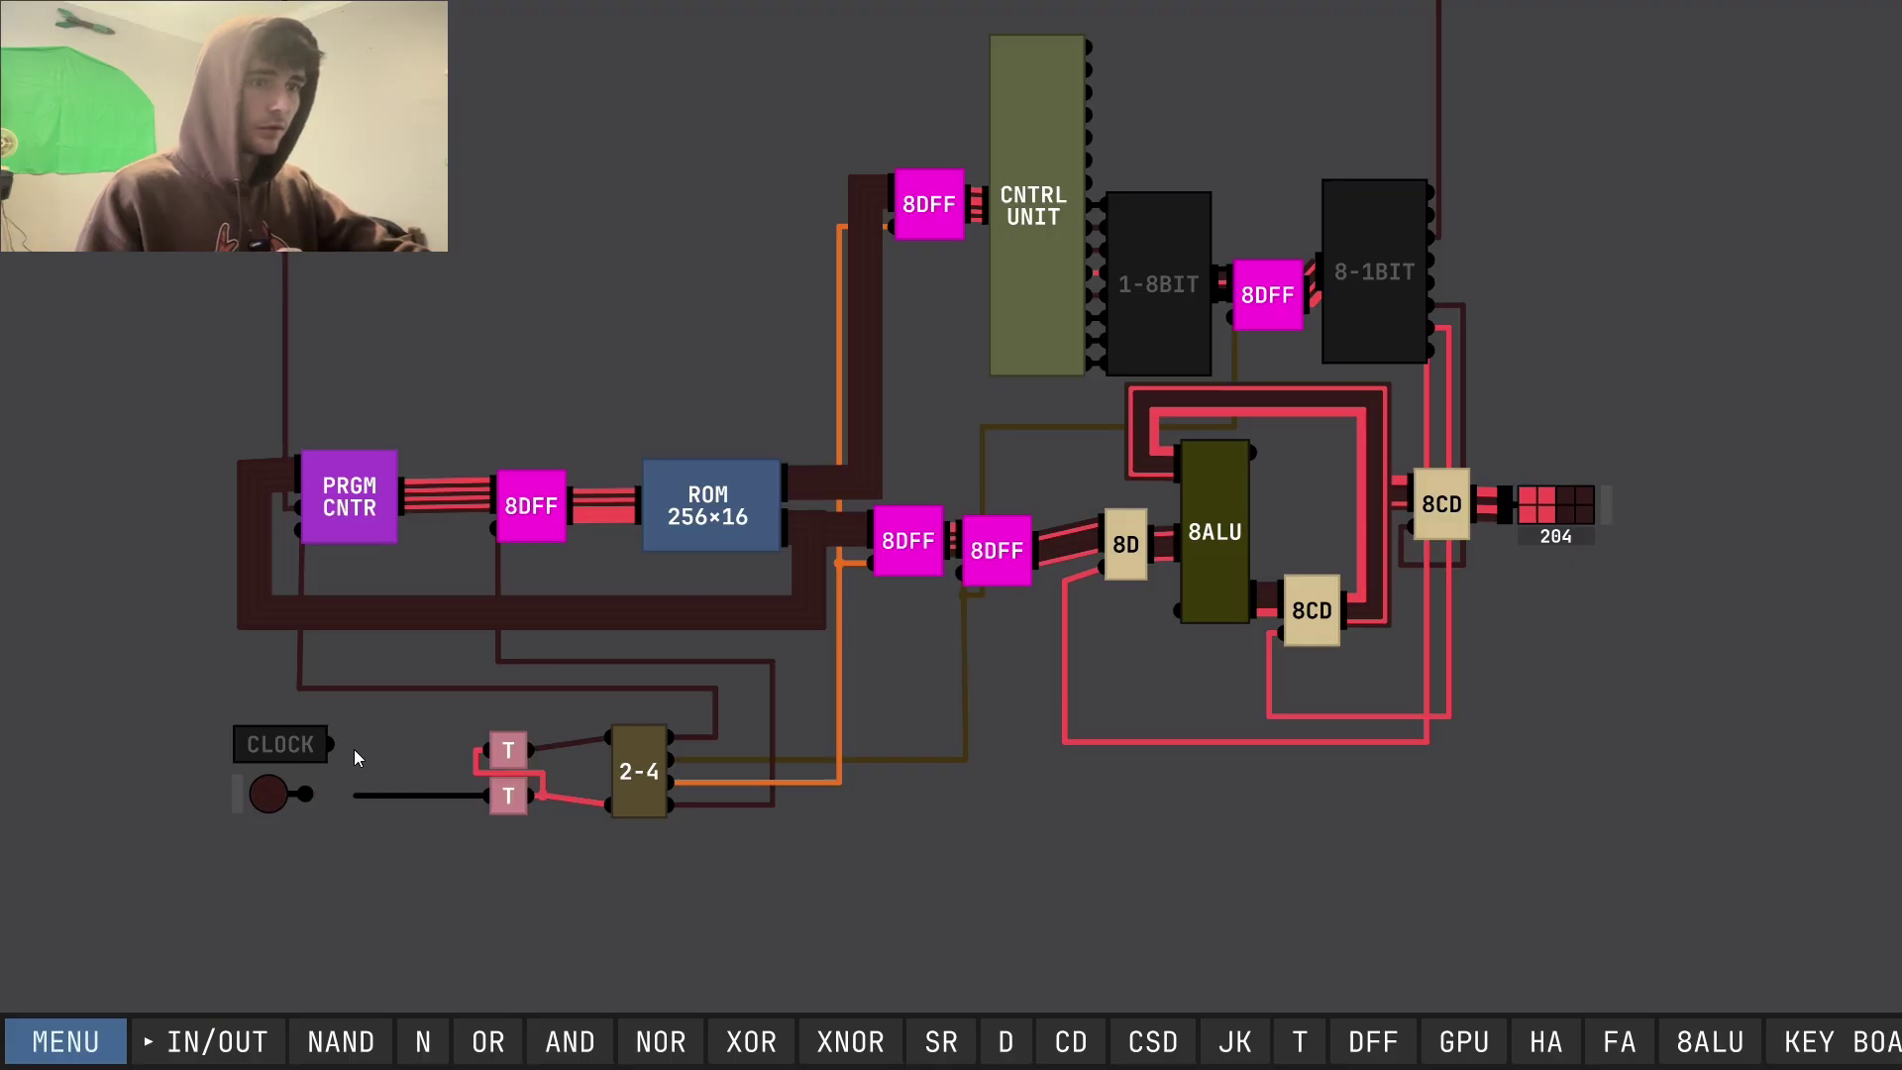
drag(335, 748, 485, 795)
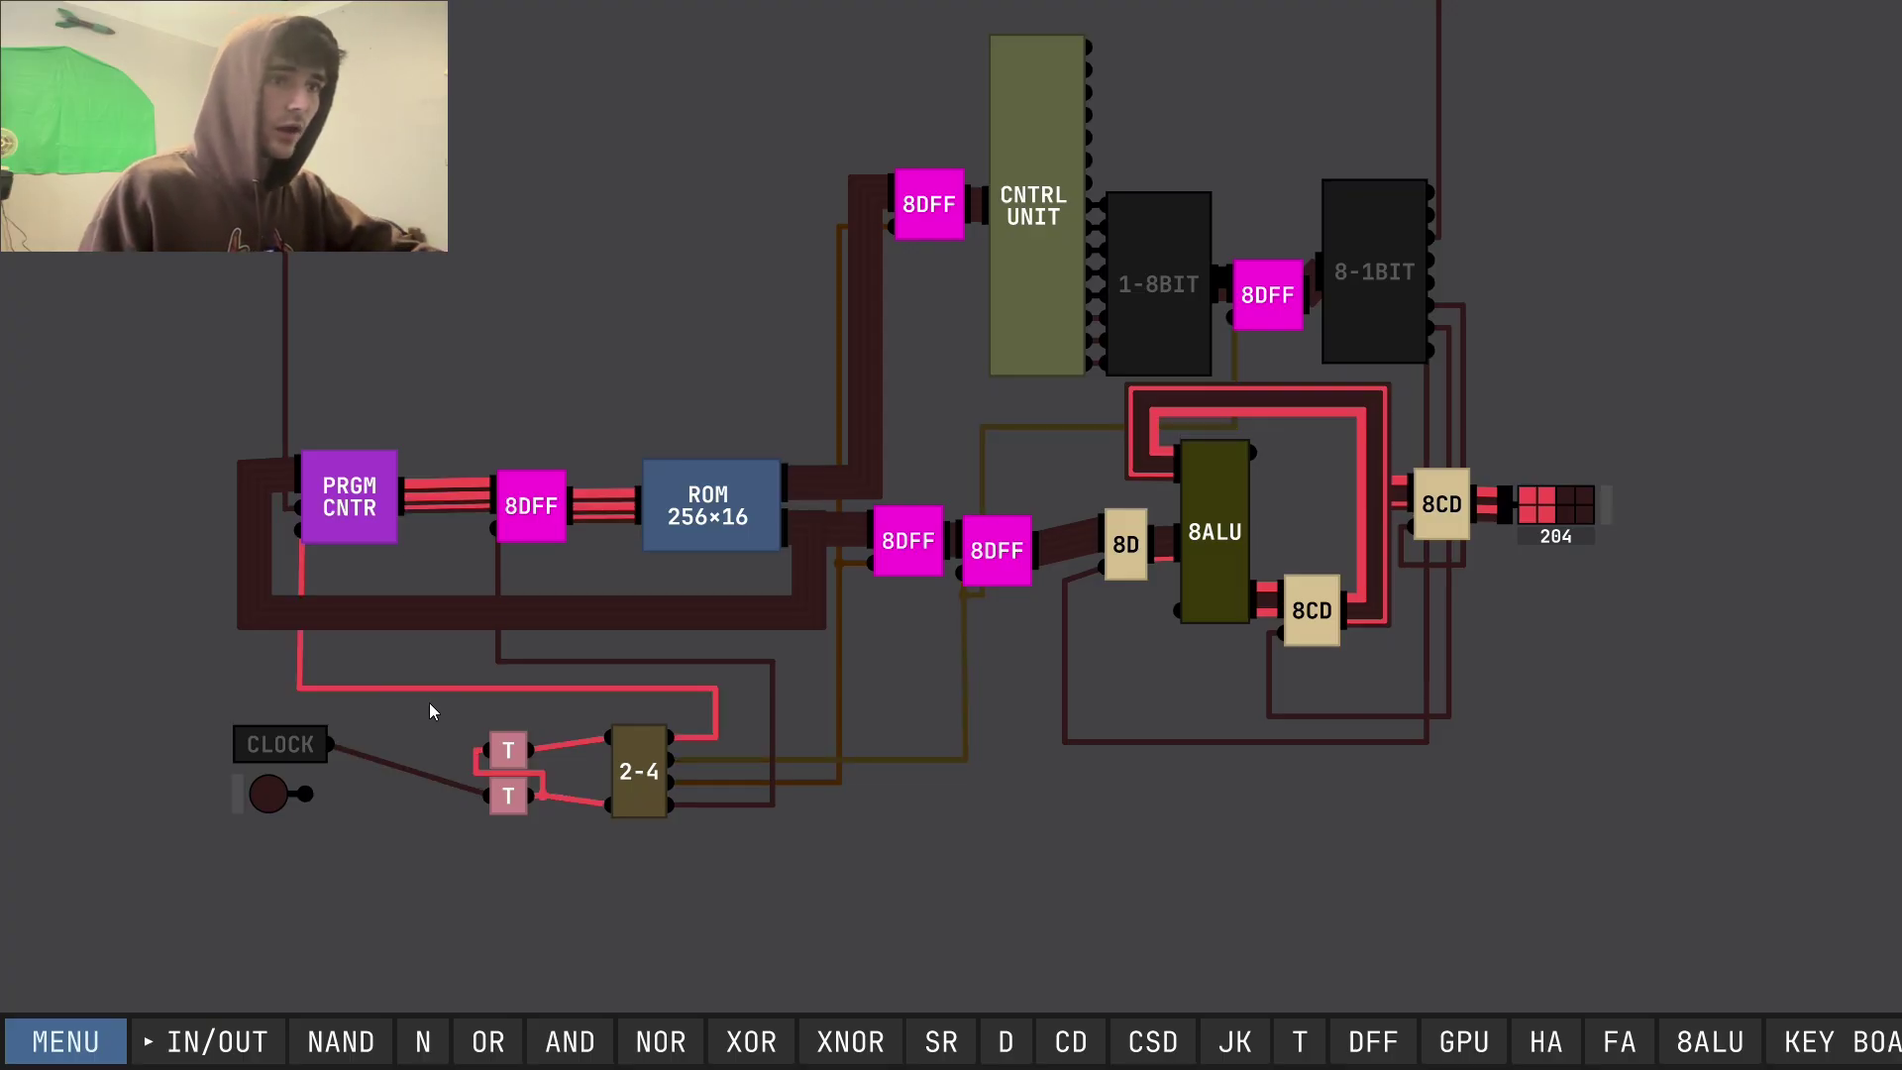
View the program stored in the ROM 256×16 and close it without changes.
scroll(424, 704, up, 3)
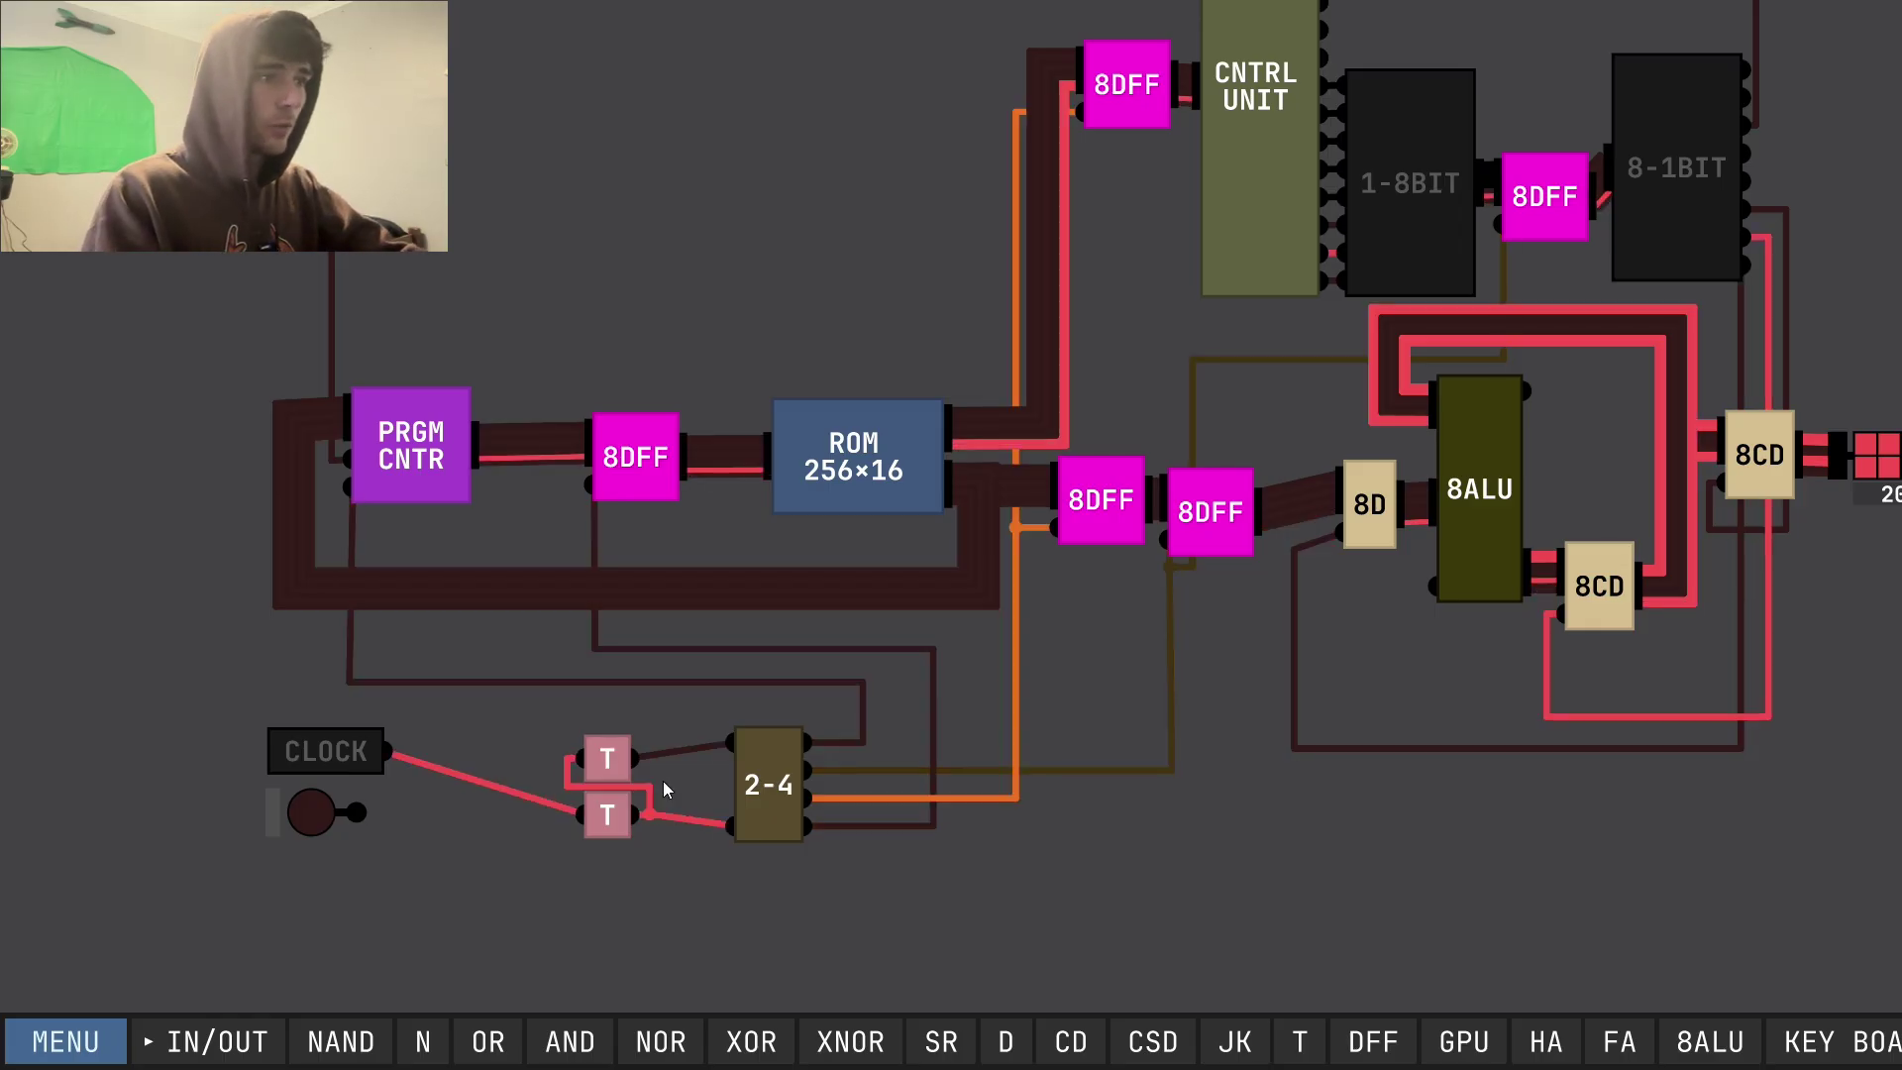
scroll(662, 781, down, 2)
drag(705, 672, 616, 698)
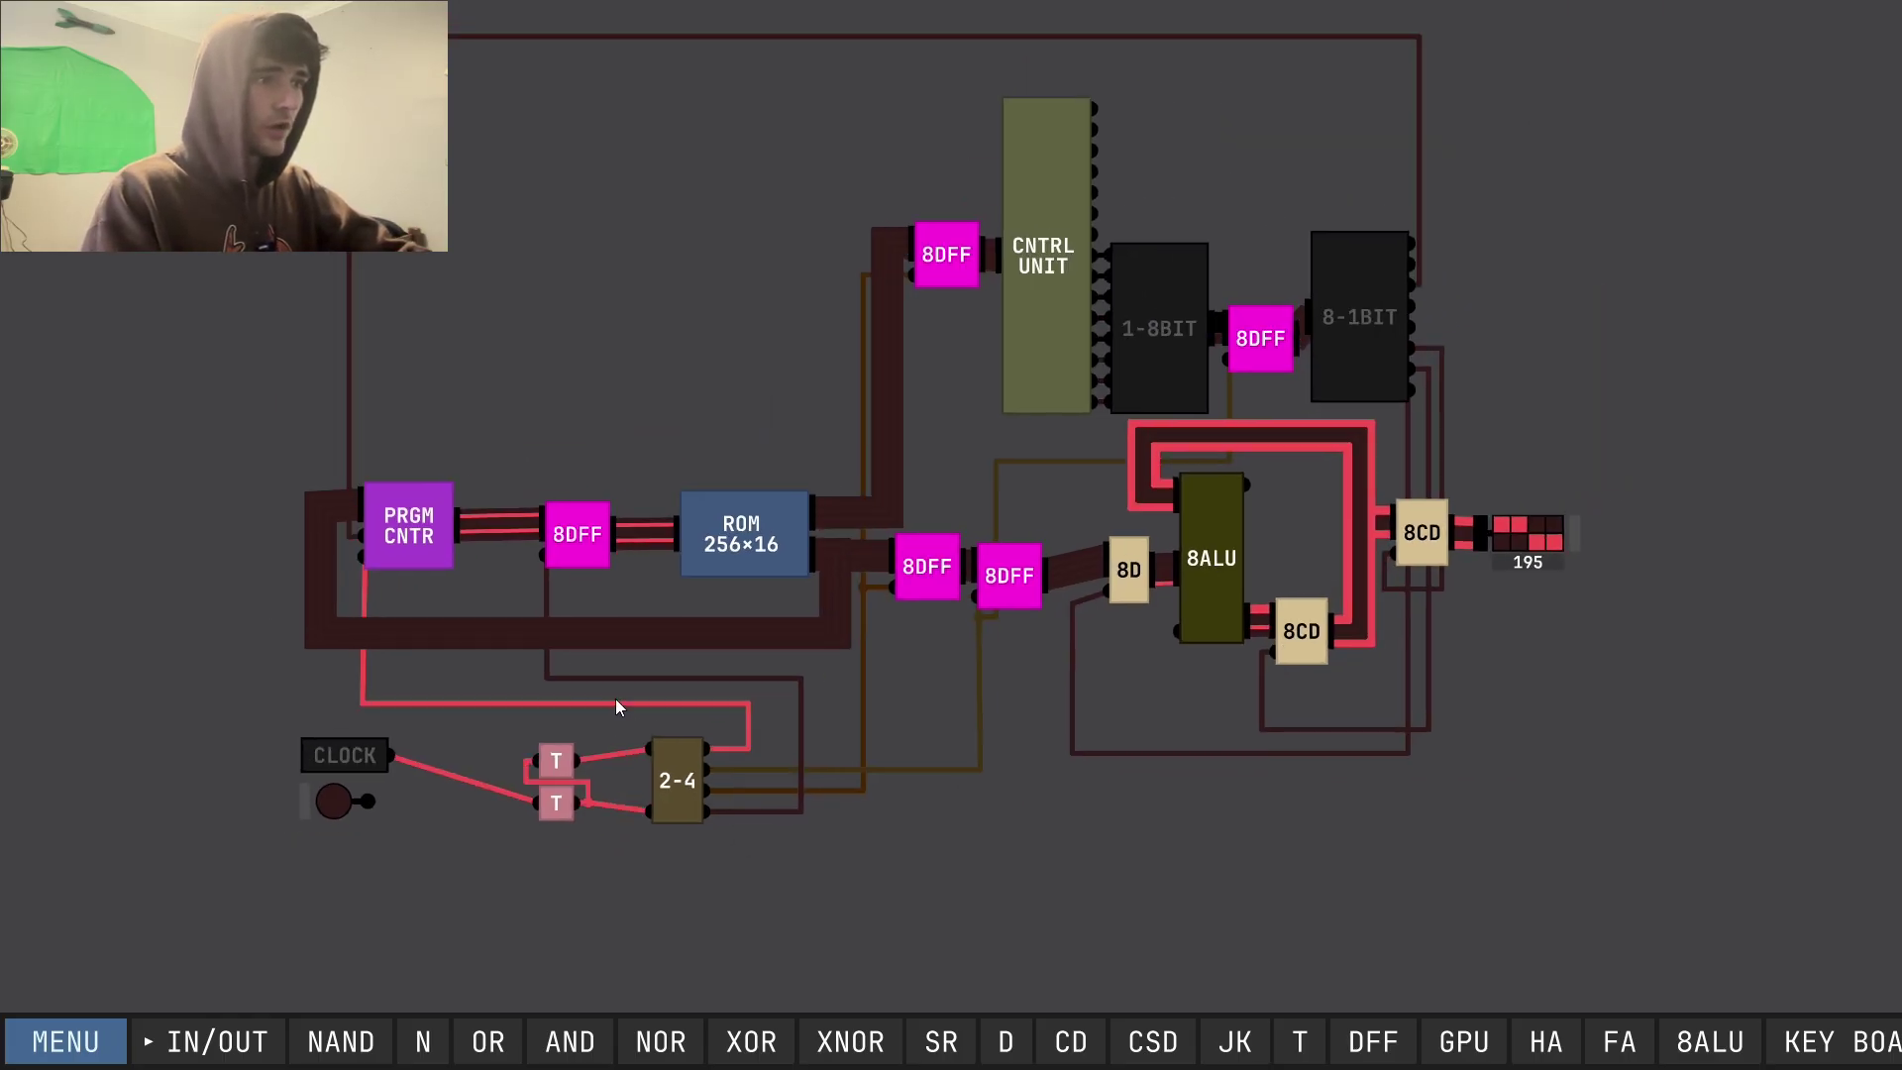
right_click(794, 538)
click(811, 592)
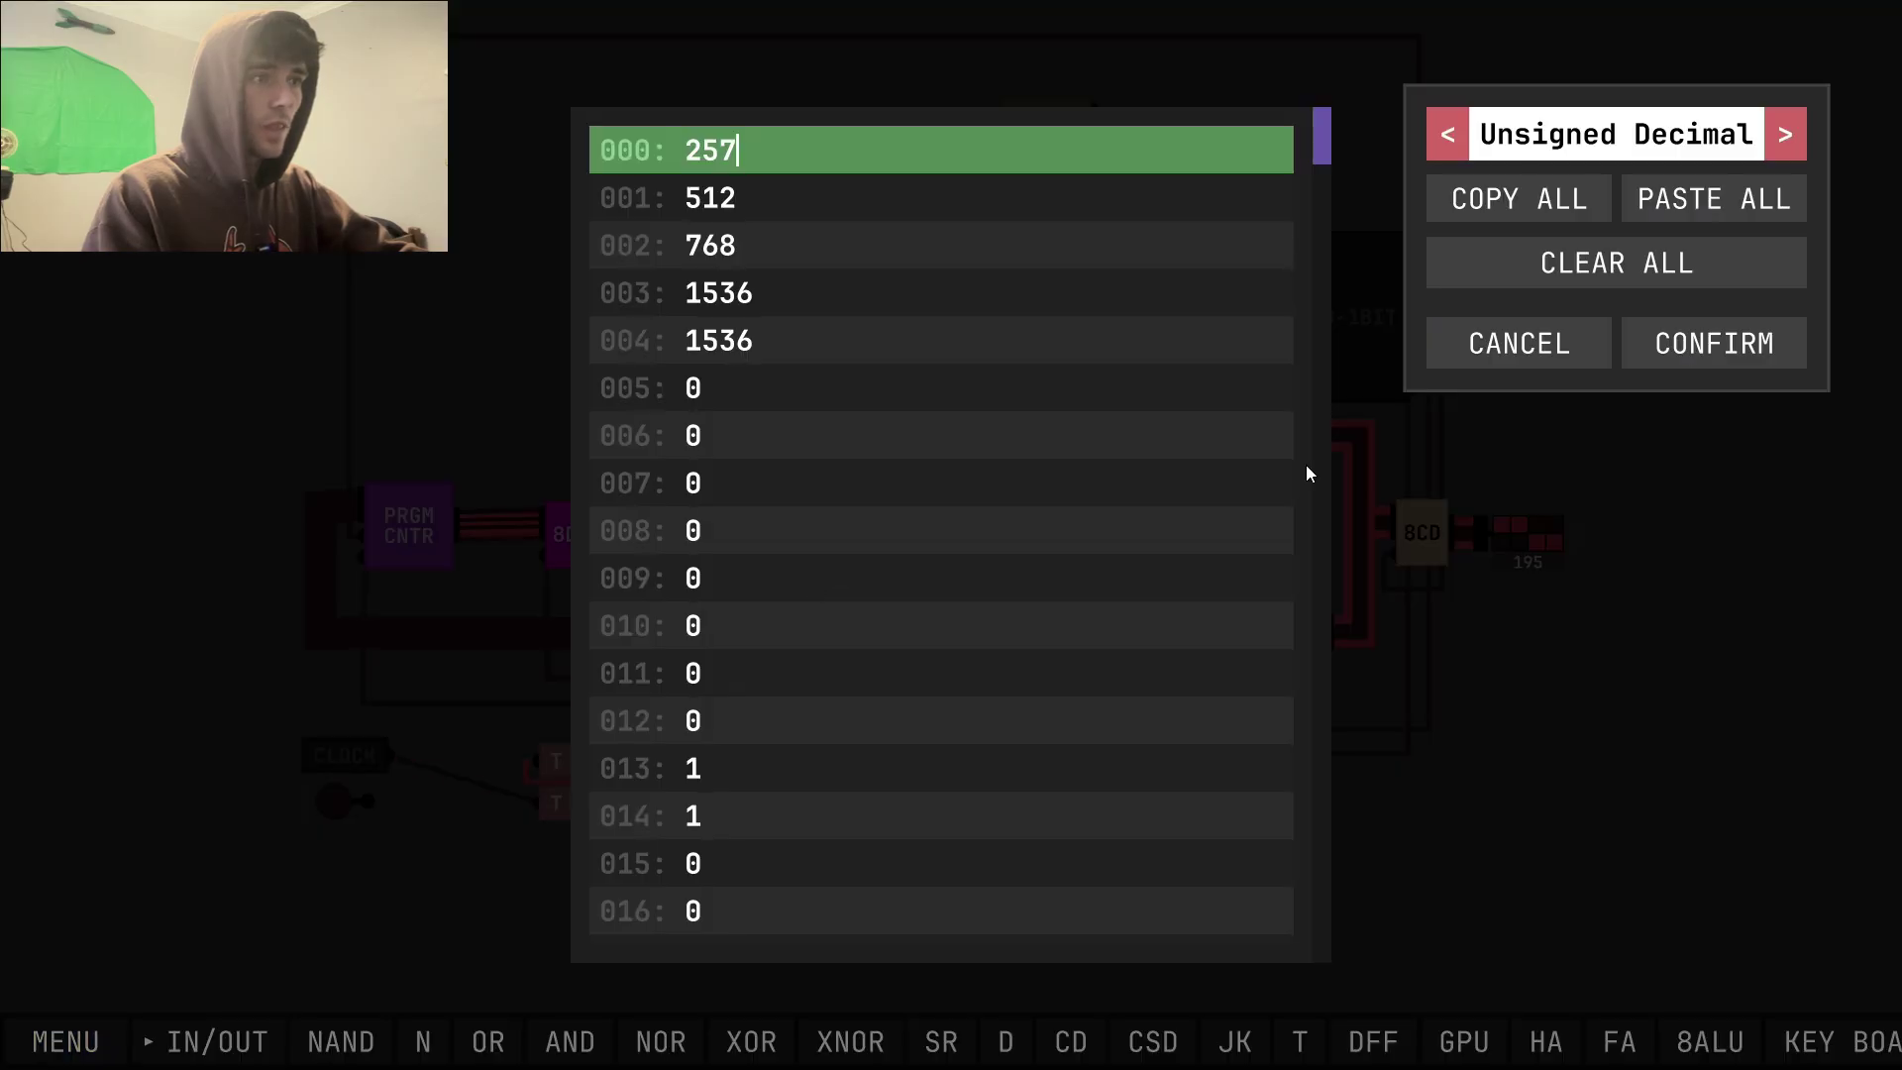
click(1578, 339)
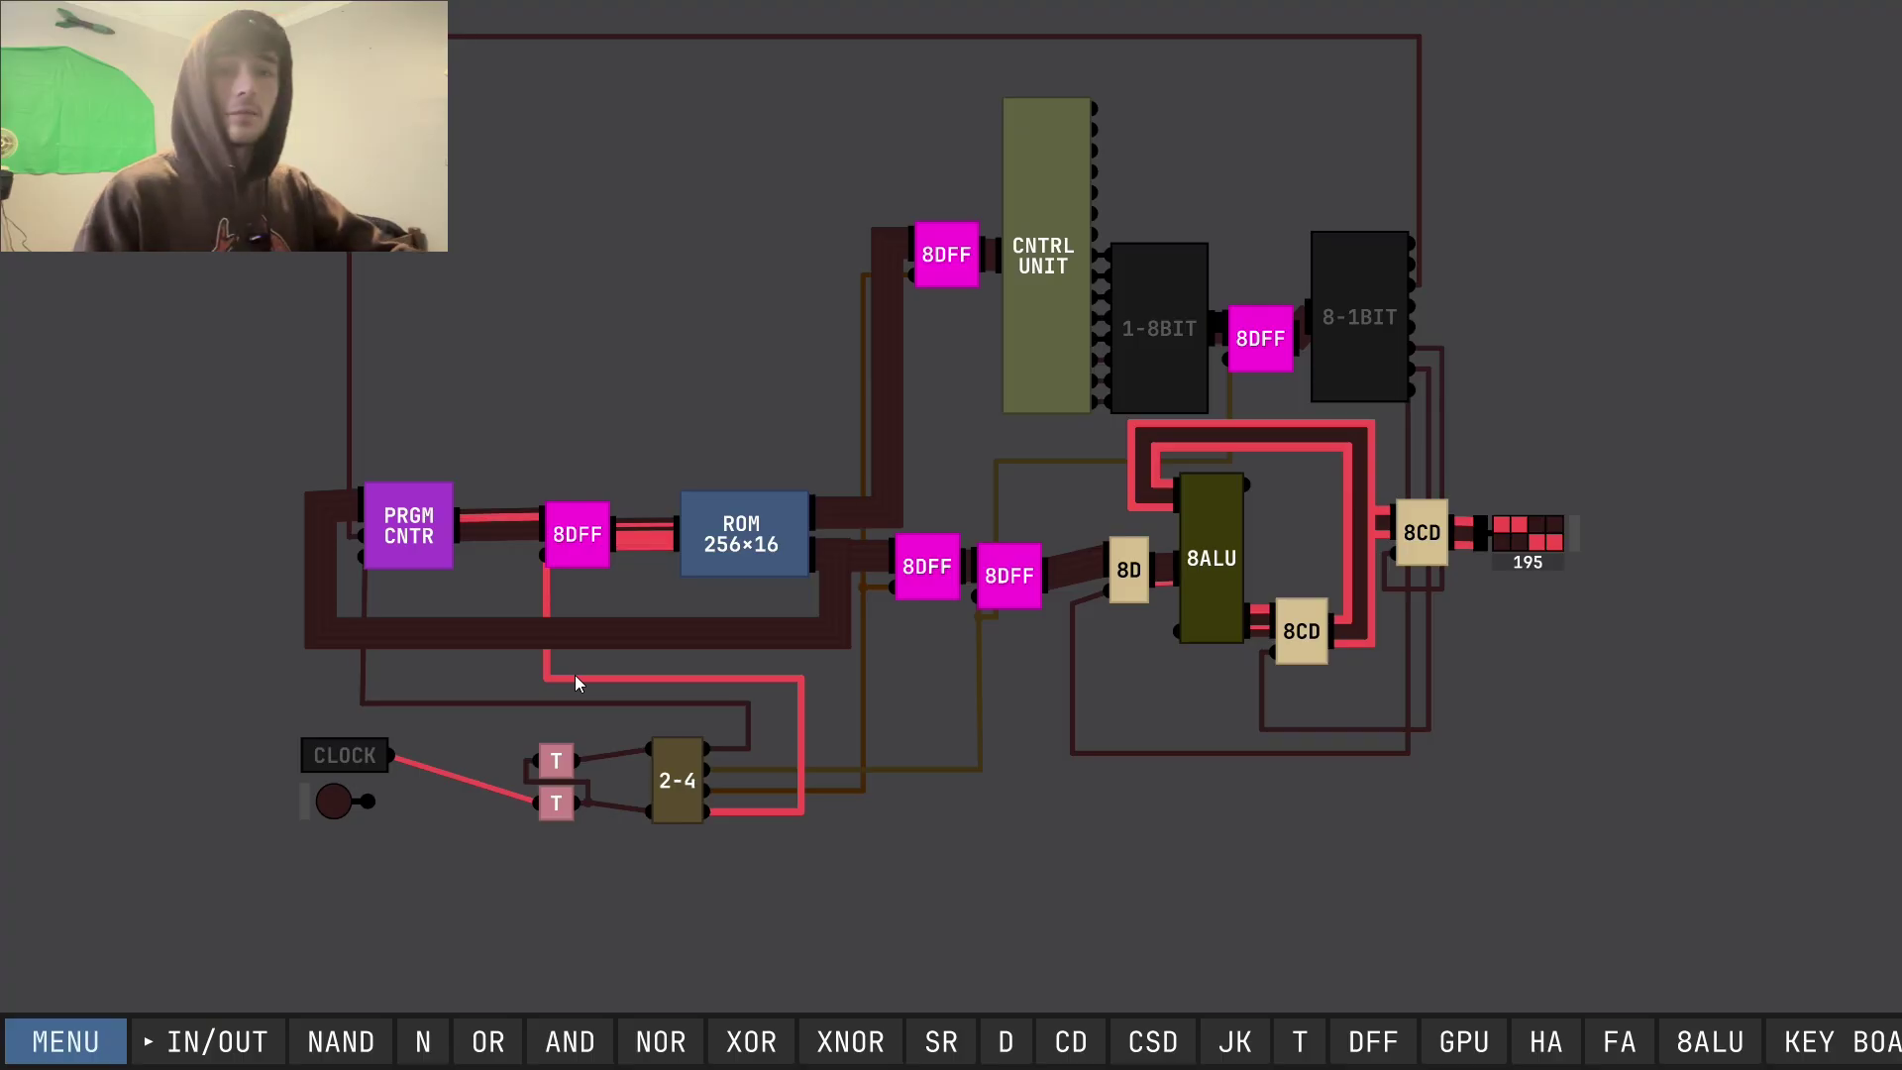
right_click(798, 545)
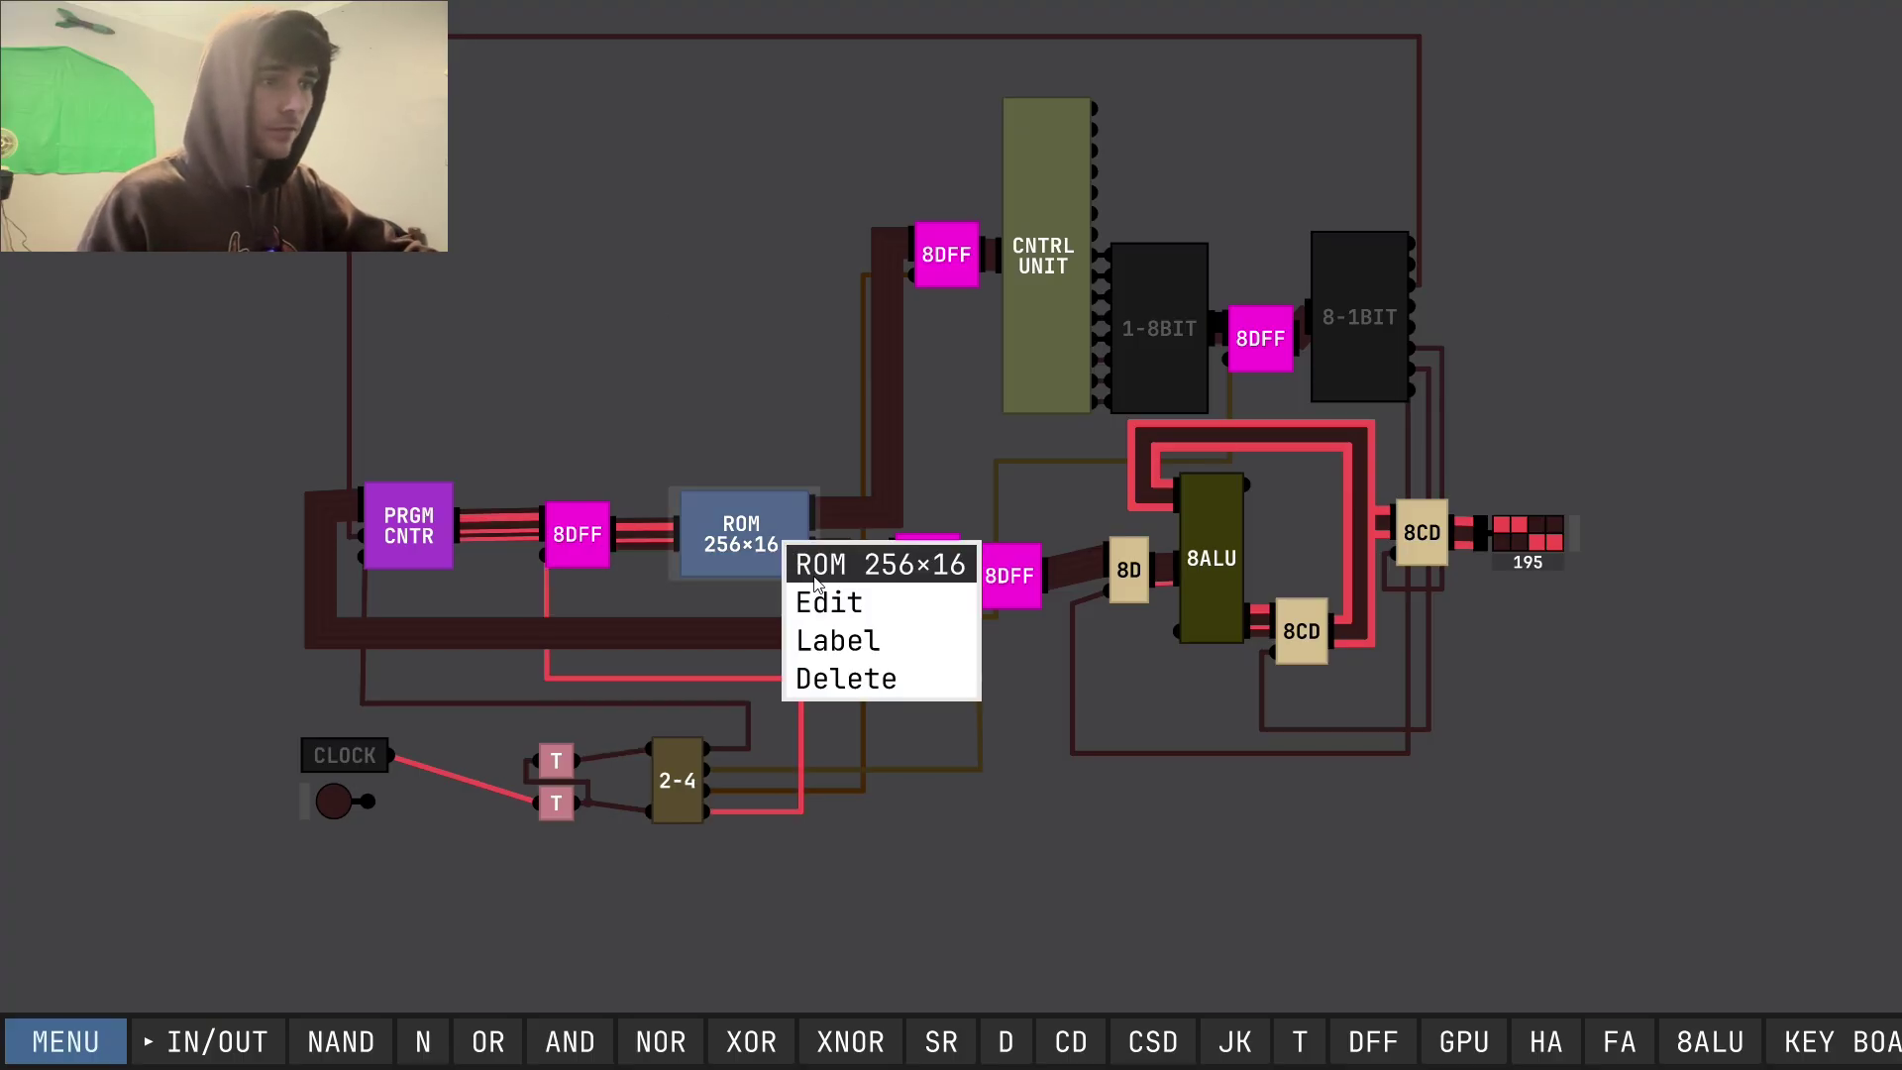
click(901, 779)
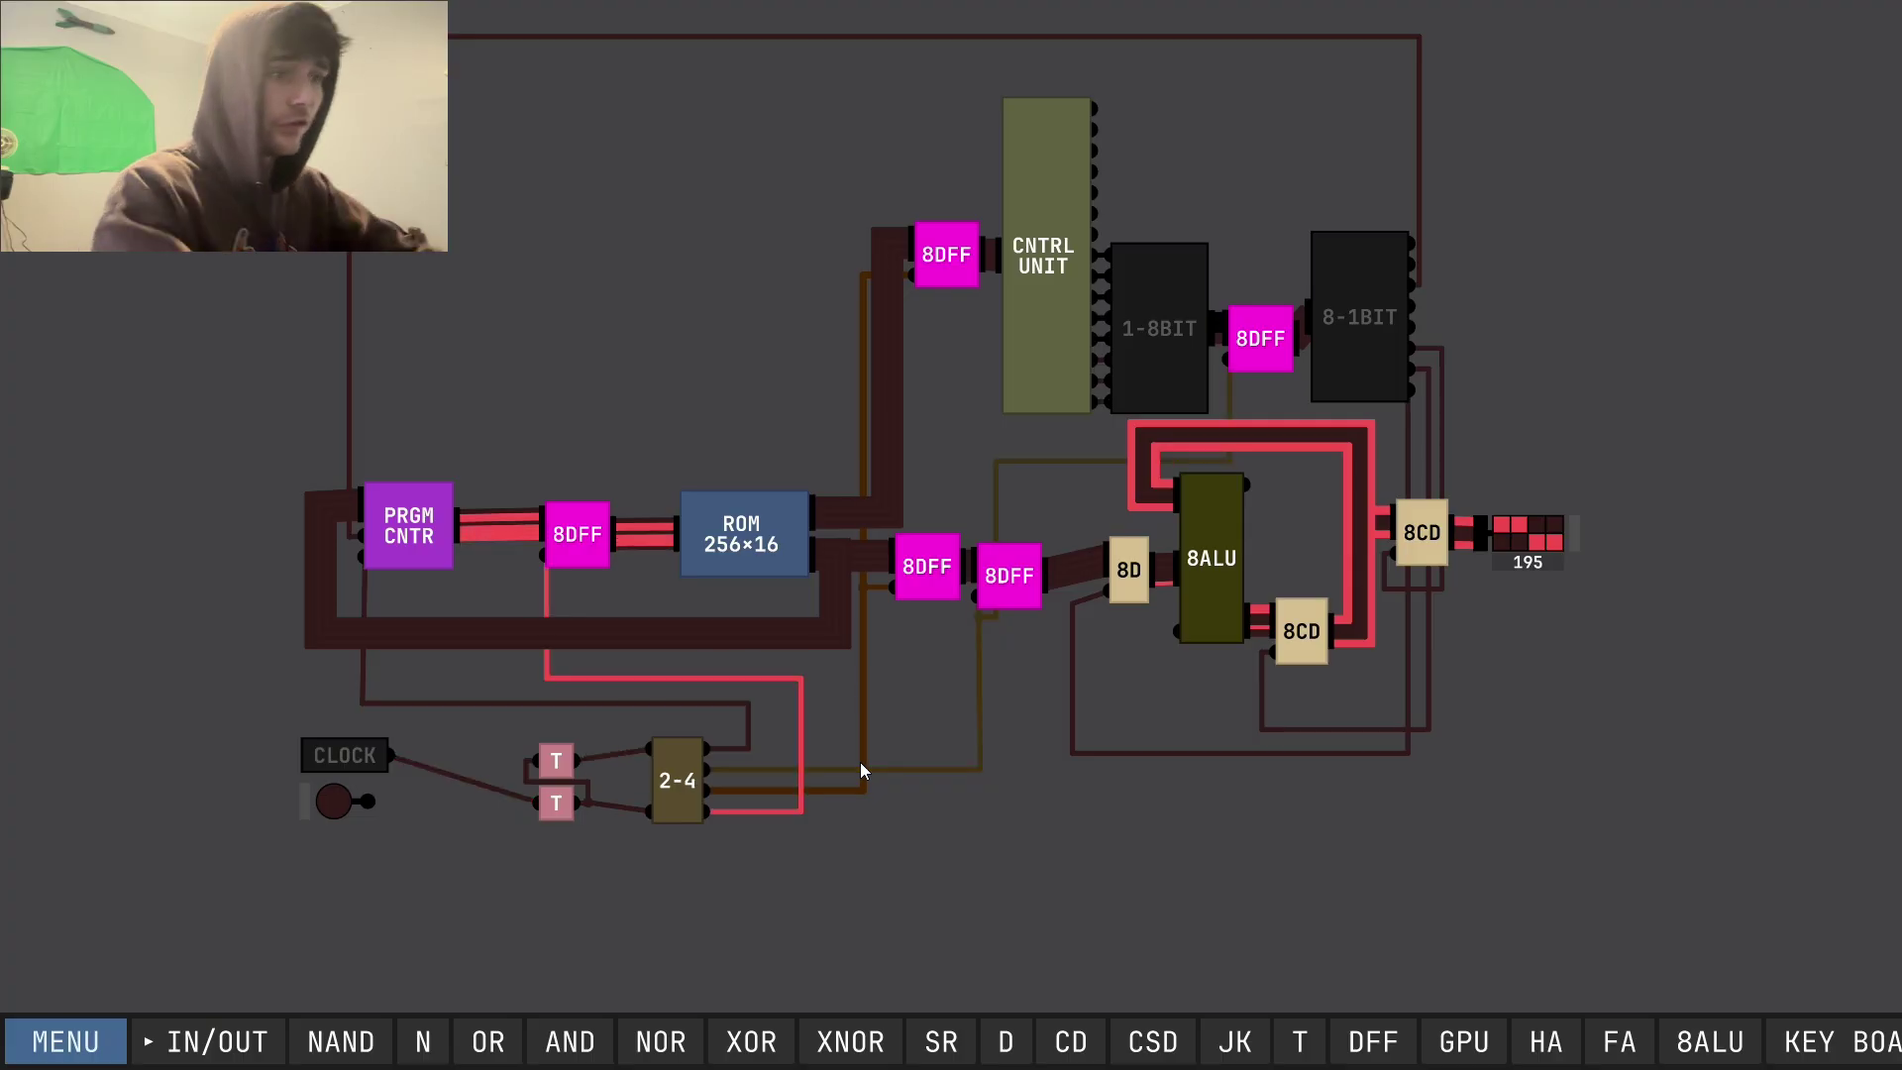
Delete the wire between the CLOCK and the lower T flip-flop.
right_click(456, 774)
click(476, 758)
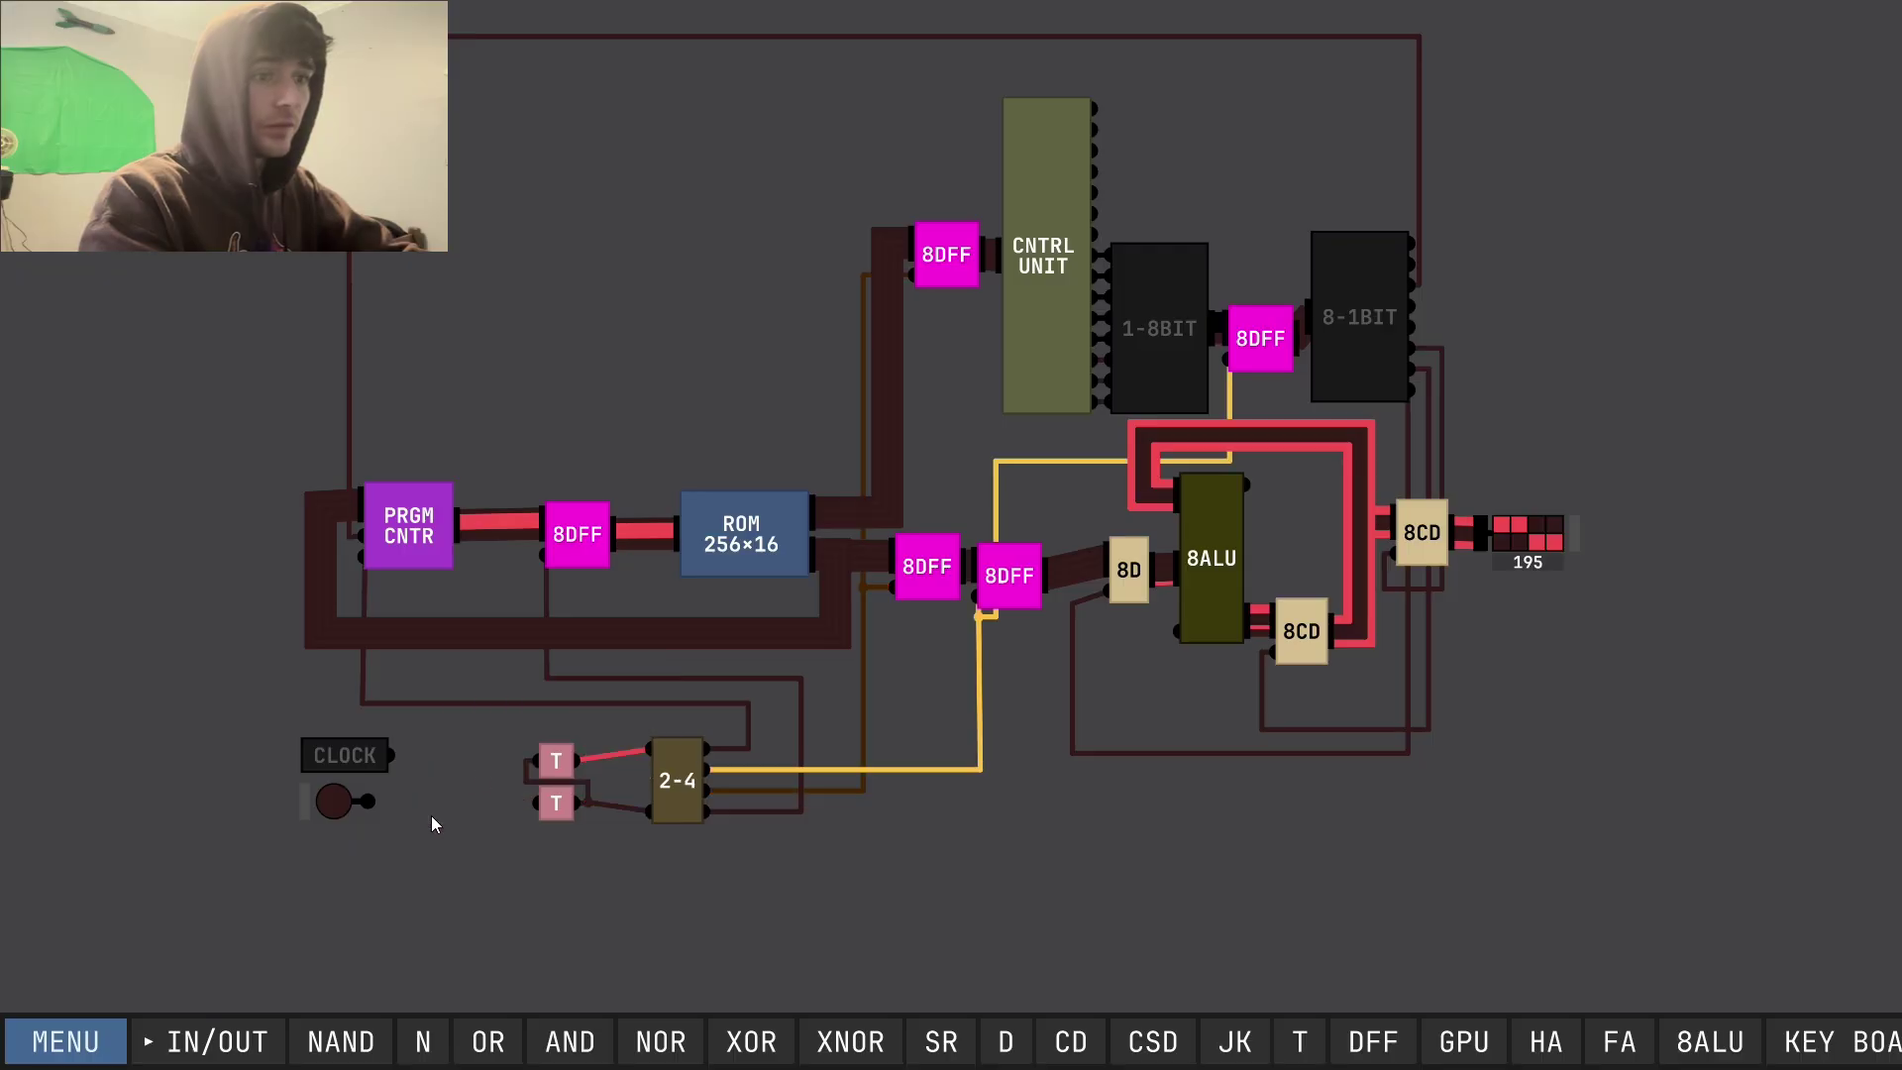
click(65, 1041)
click(131, 897)
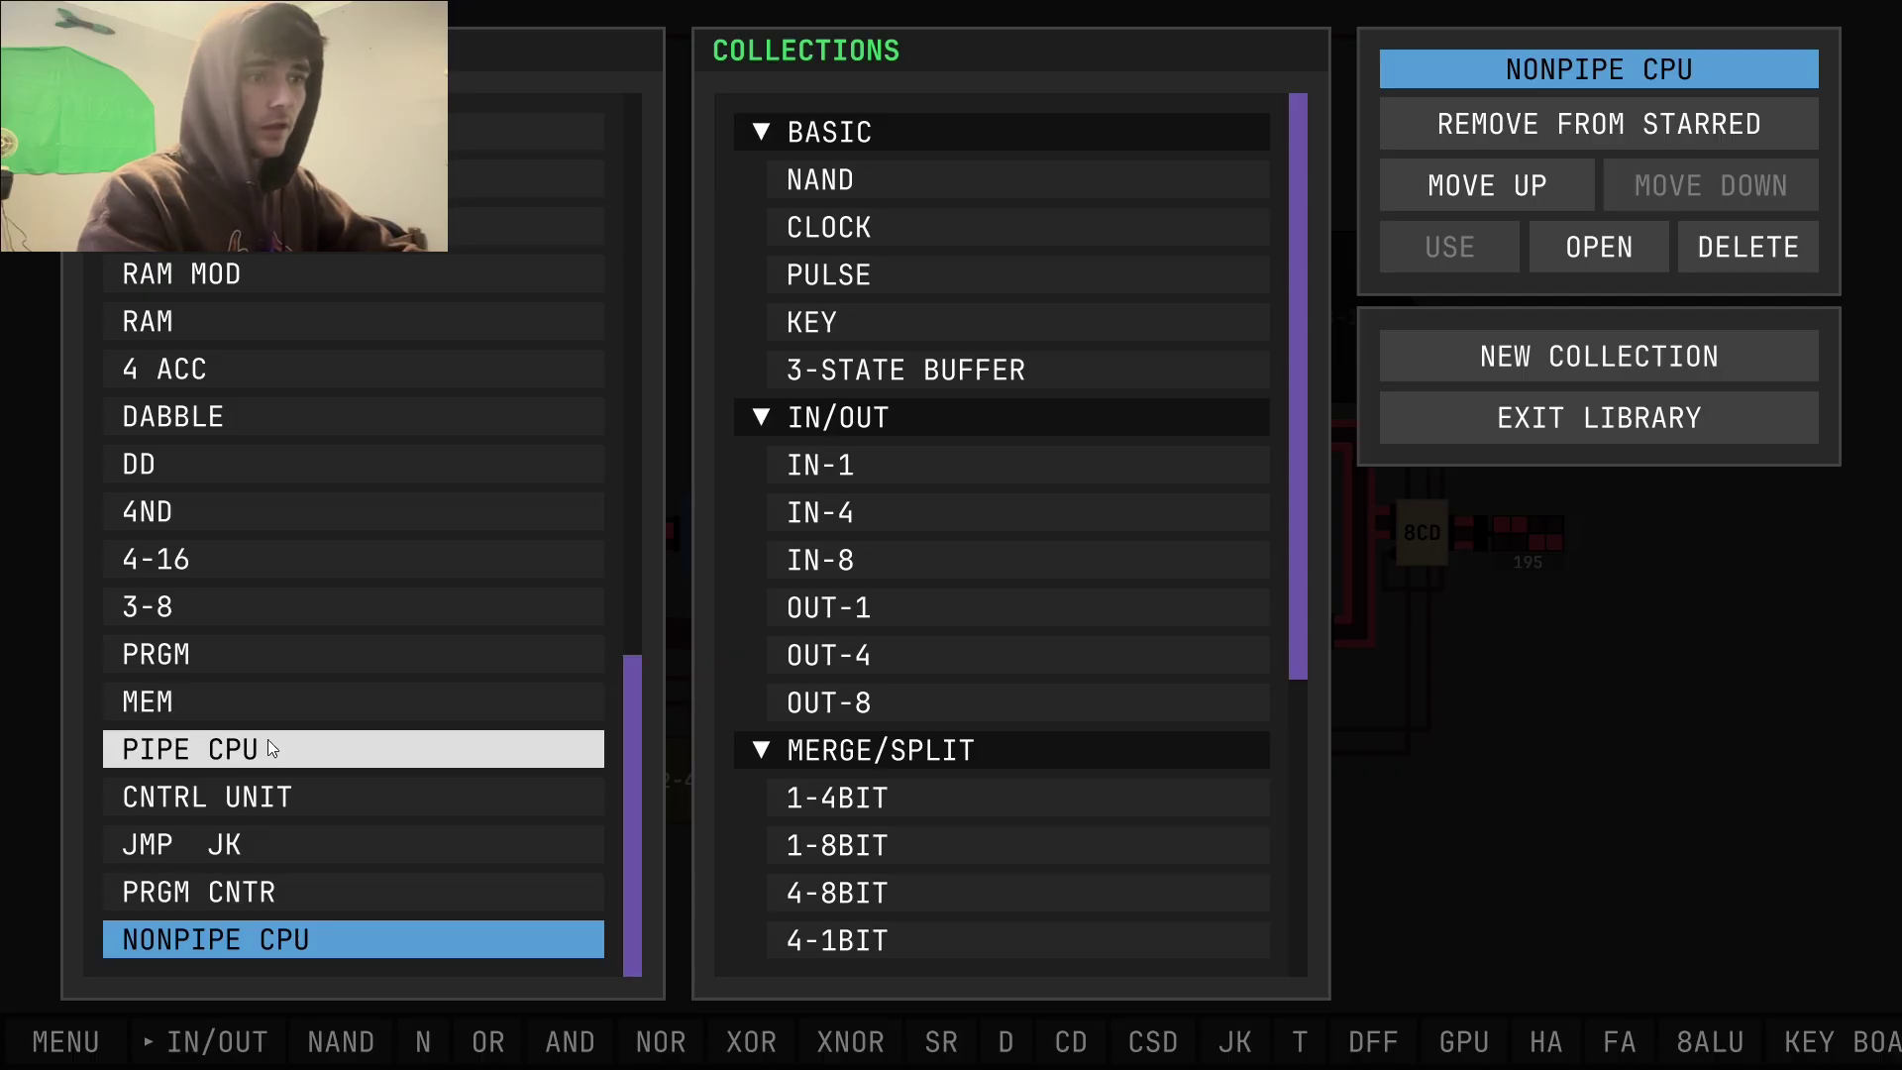
click(1416, 426)
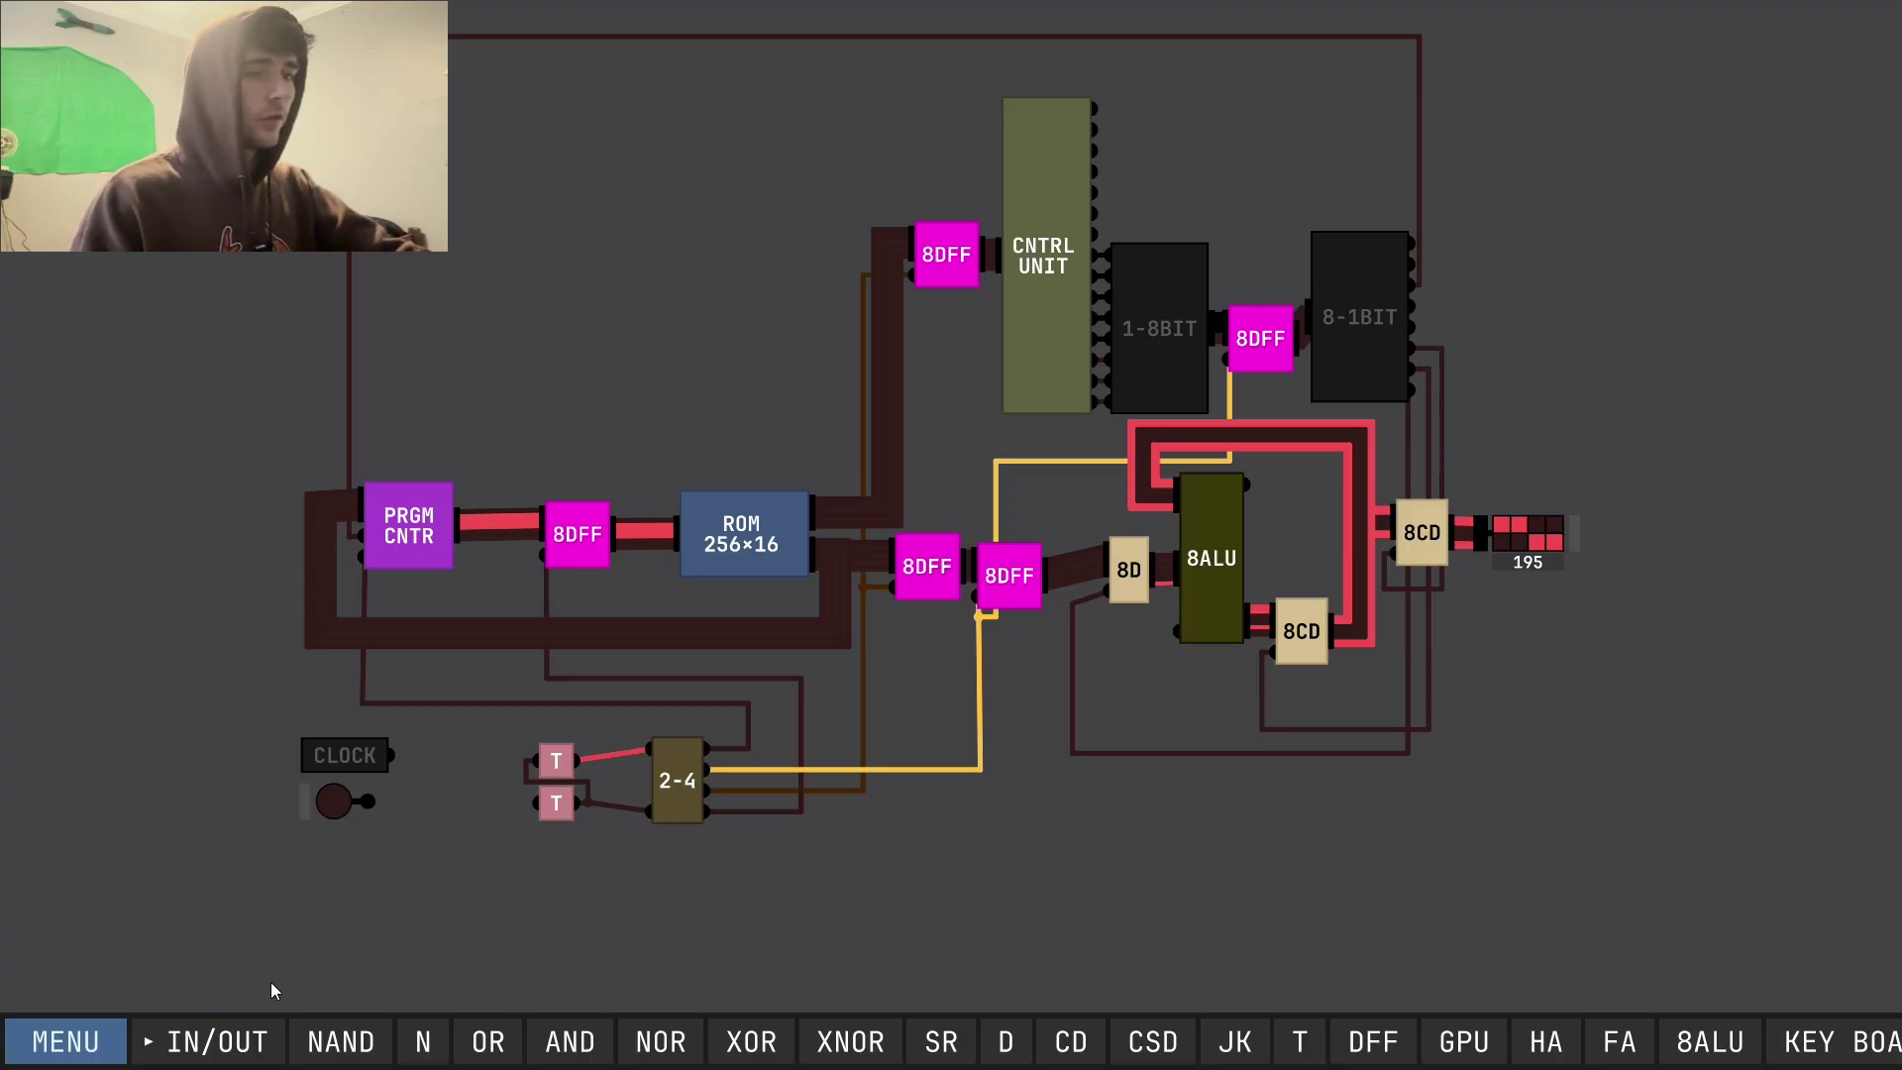
Open the PIPE CPU chip from the library.
click(79, 1041)
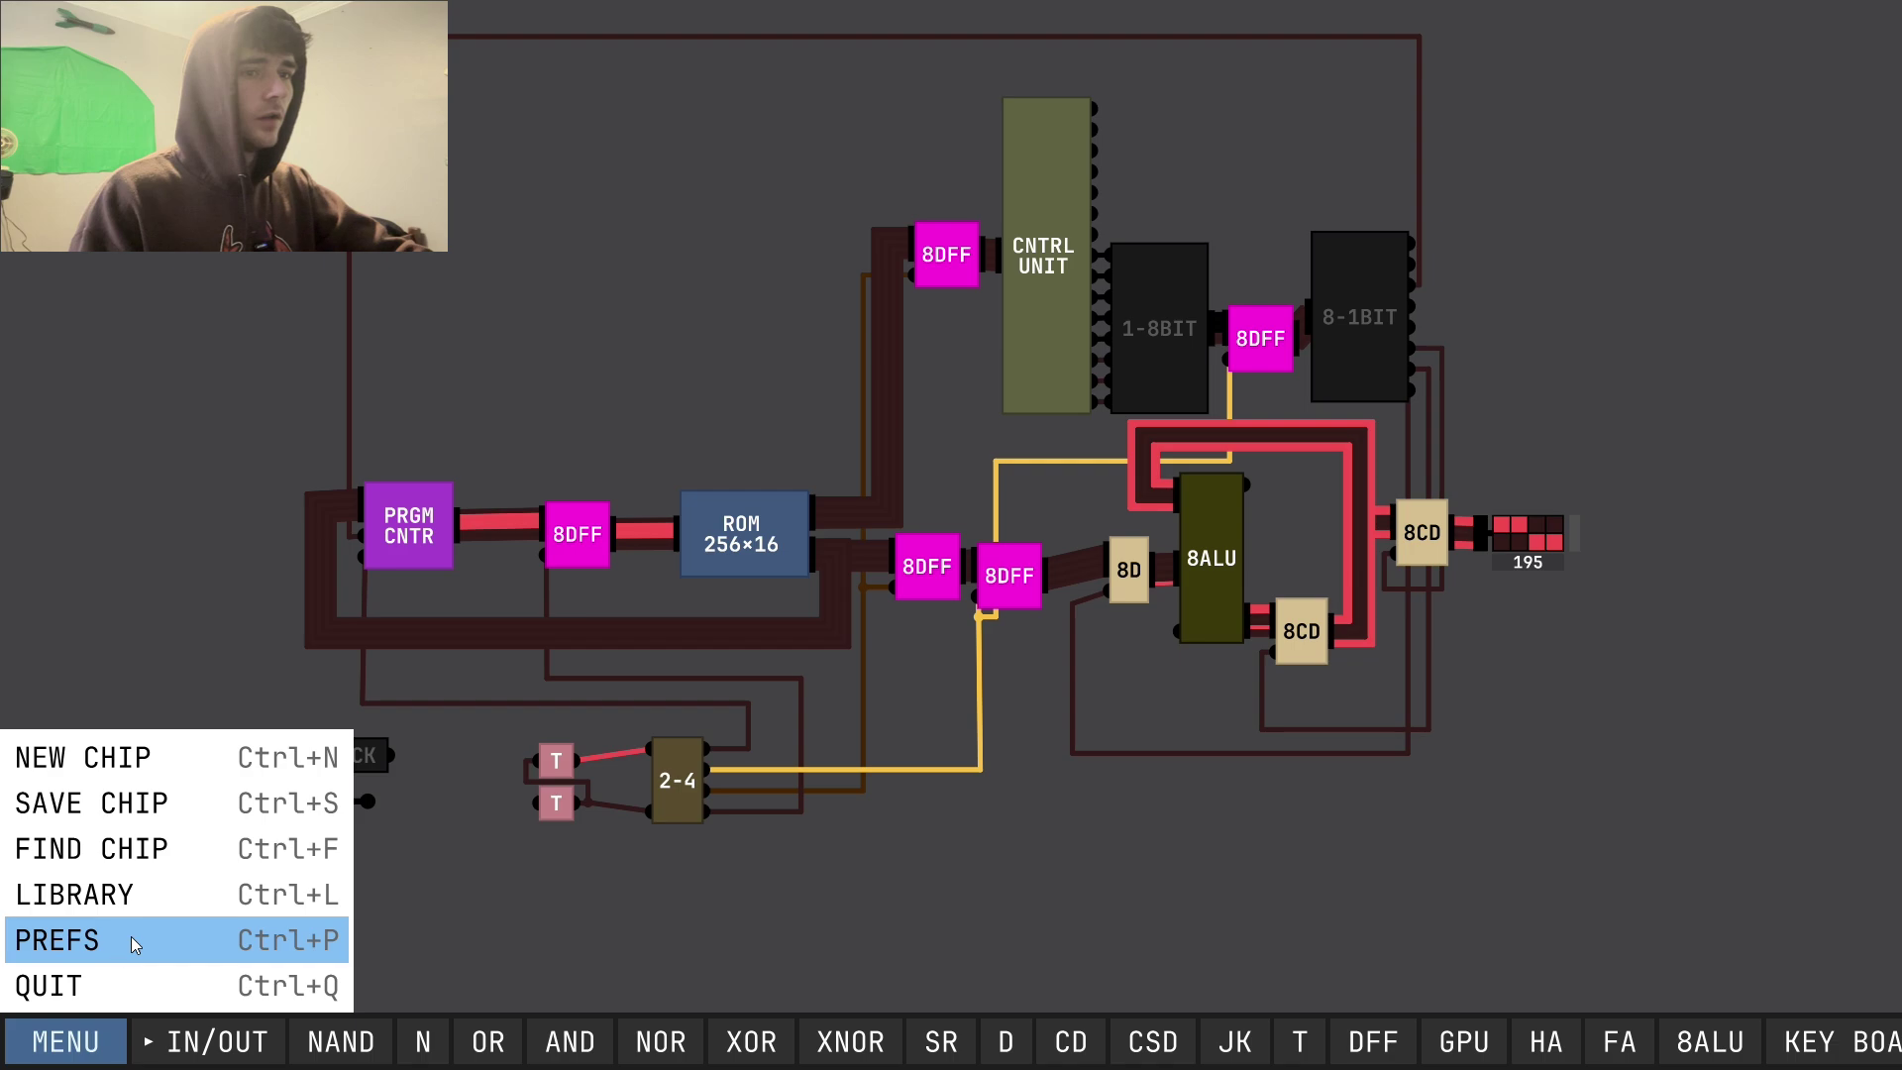
click(131, 896)
click(313, 747)
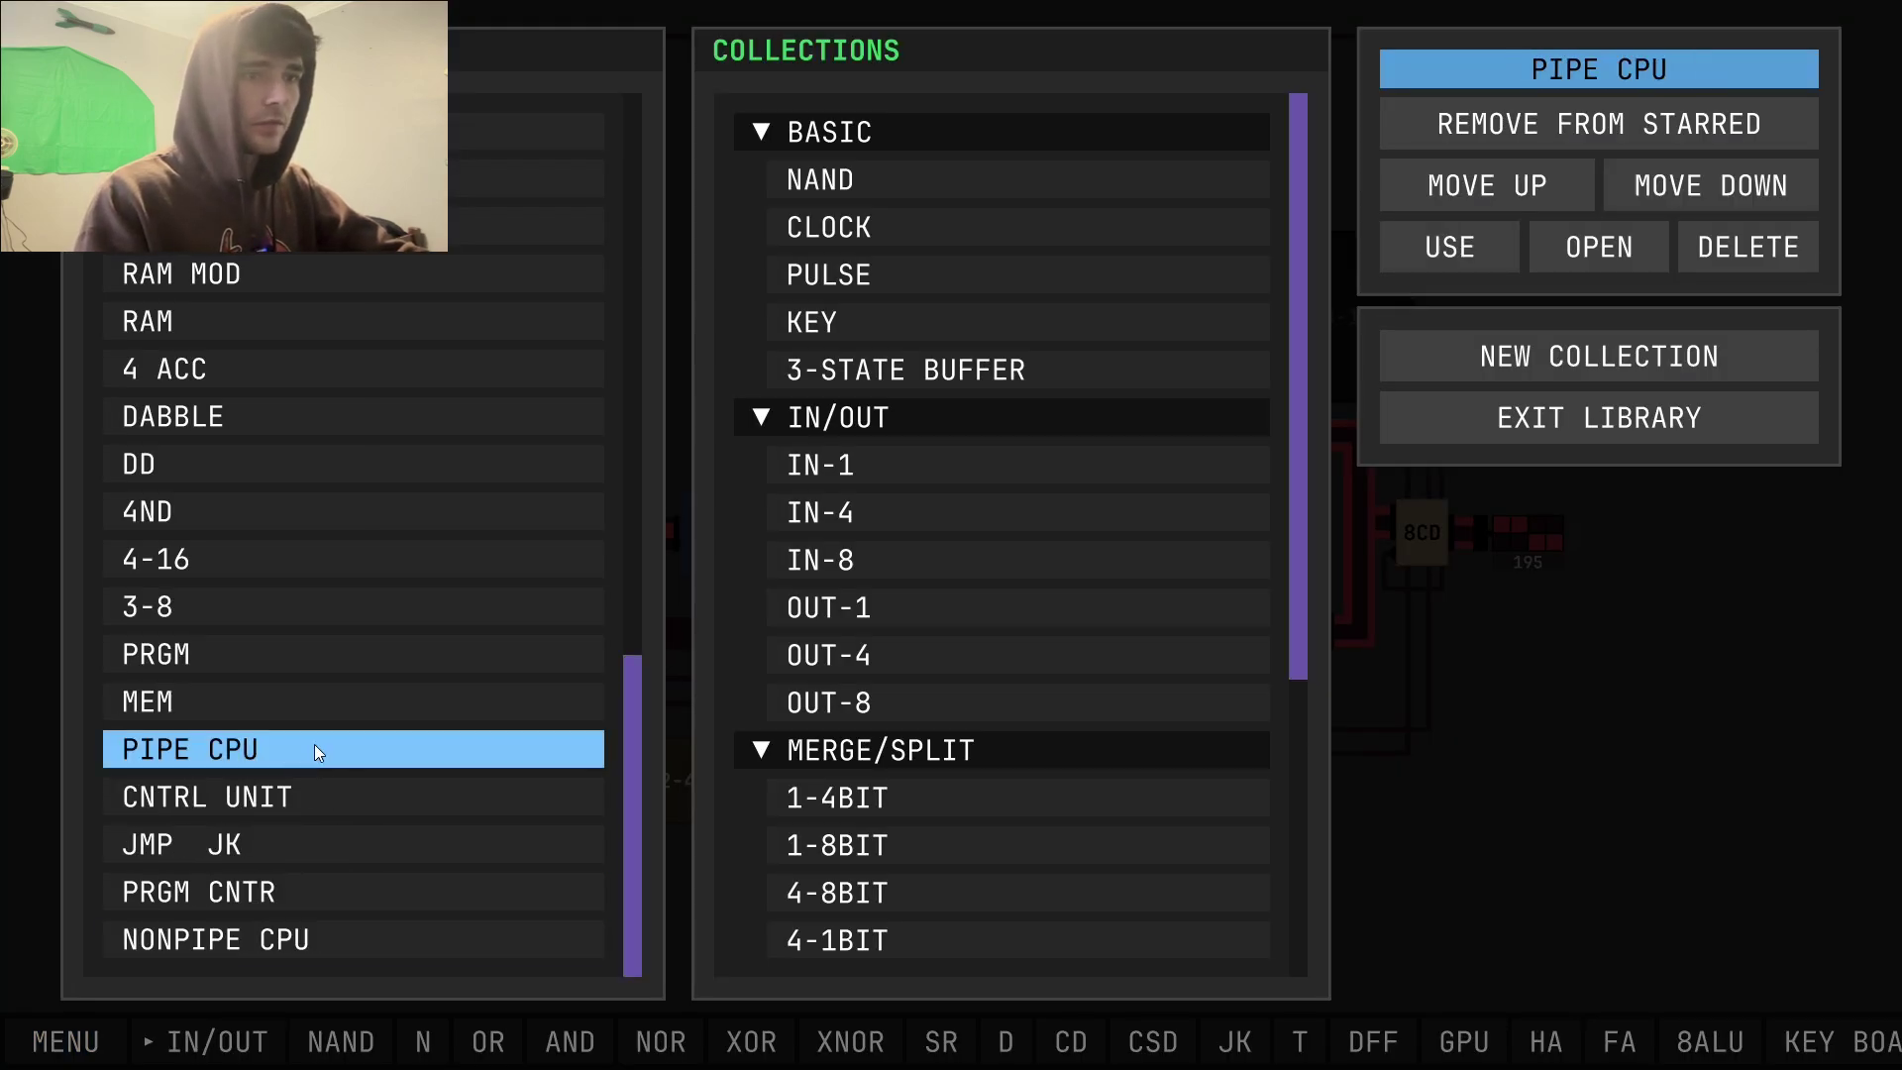
click(1566, 261)
click(1122, 560)
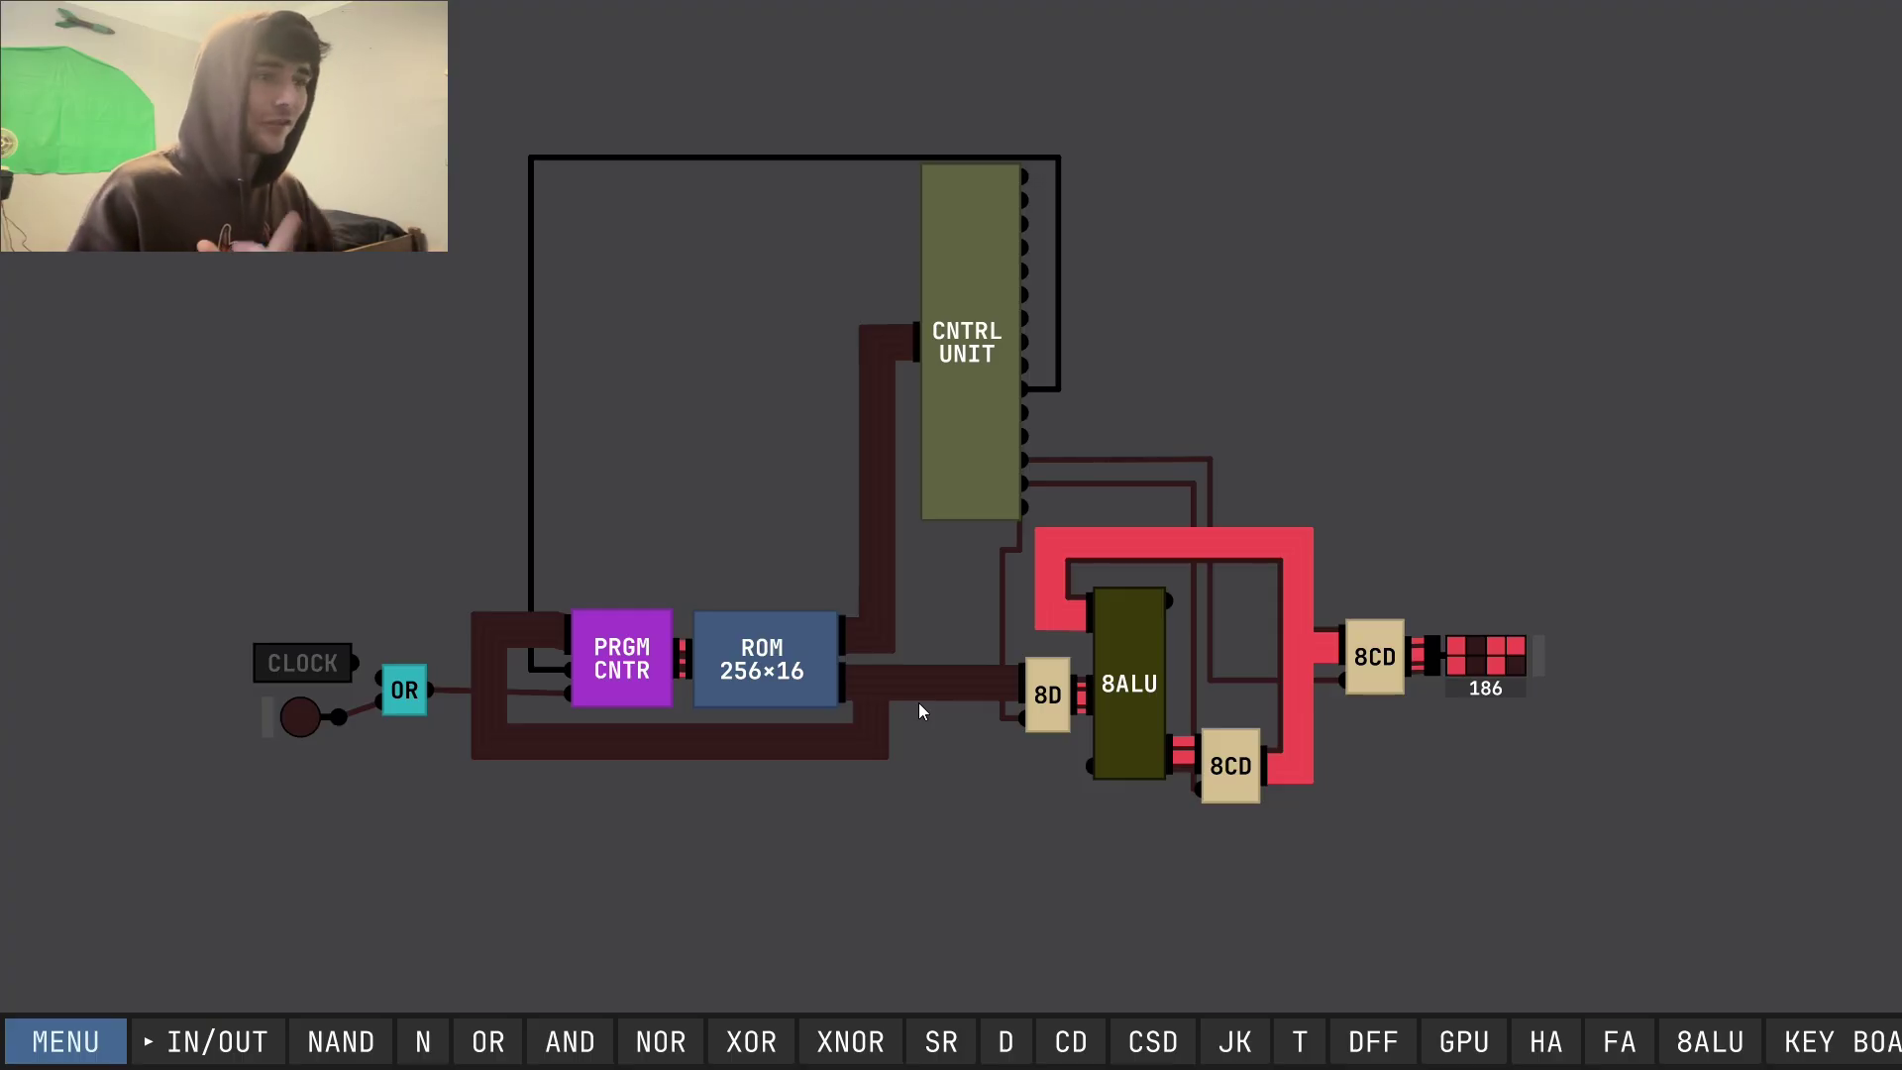
Test the manual input on and off, and delete the wire from the CLOCK to the OR gate.
click(299, 728)
click(306, 717)
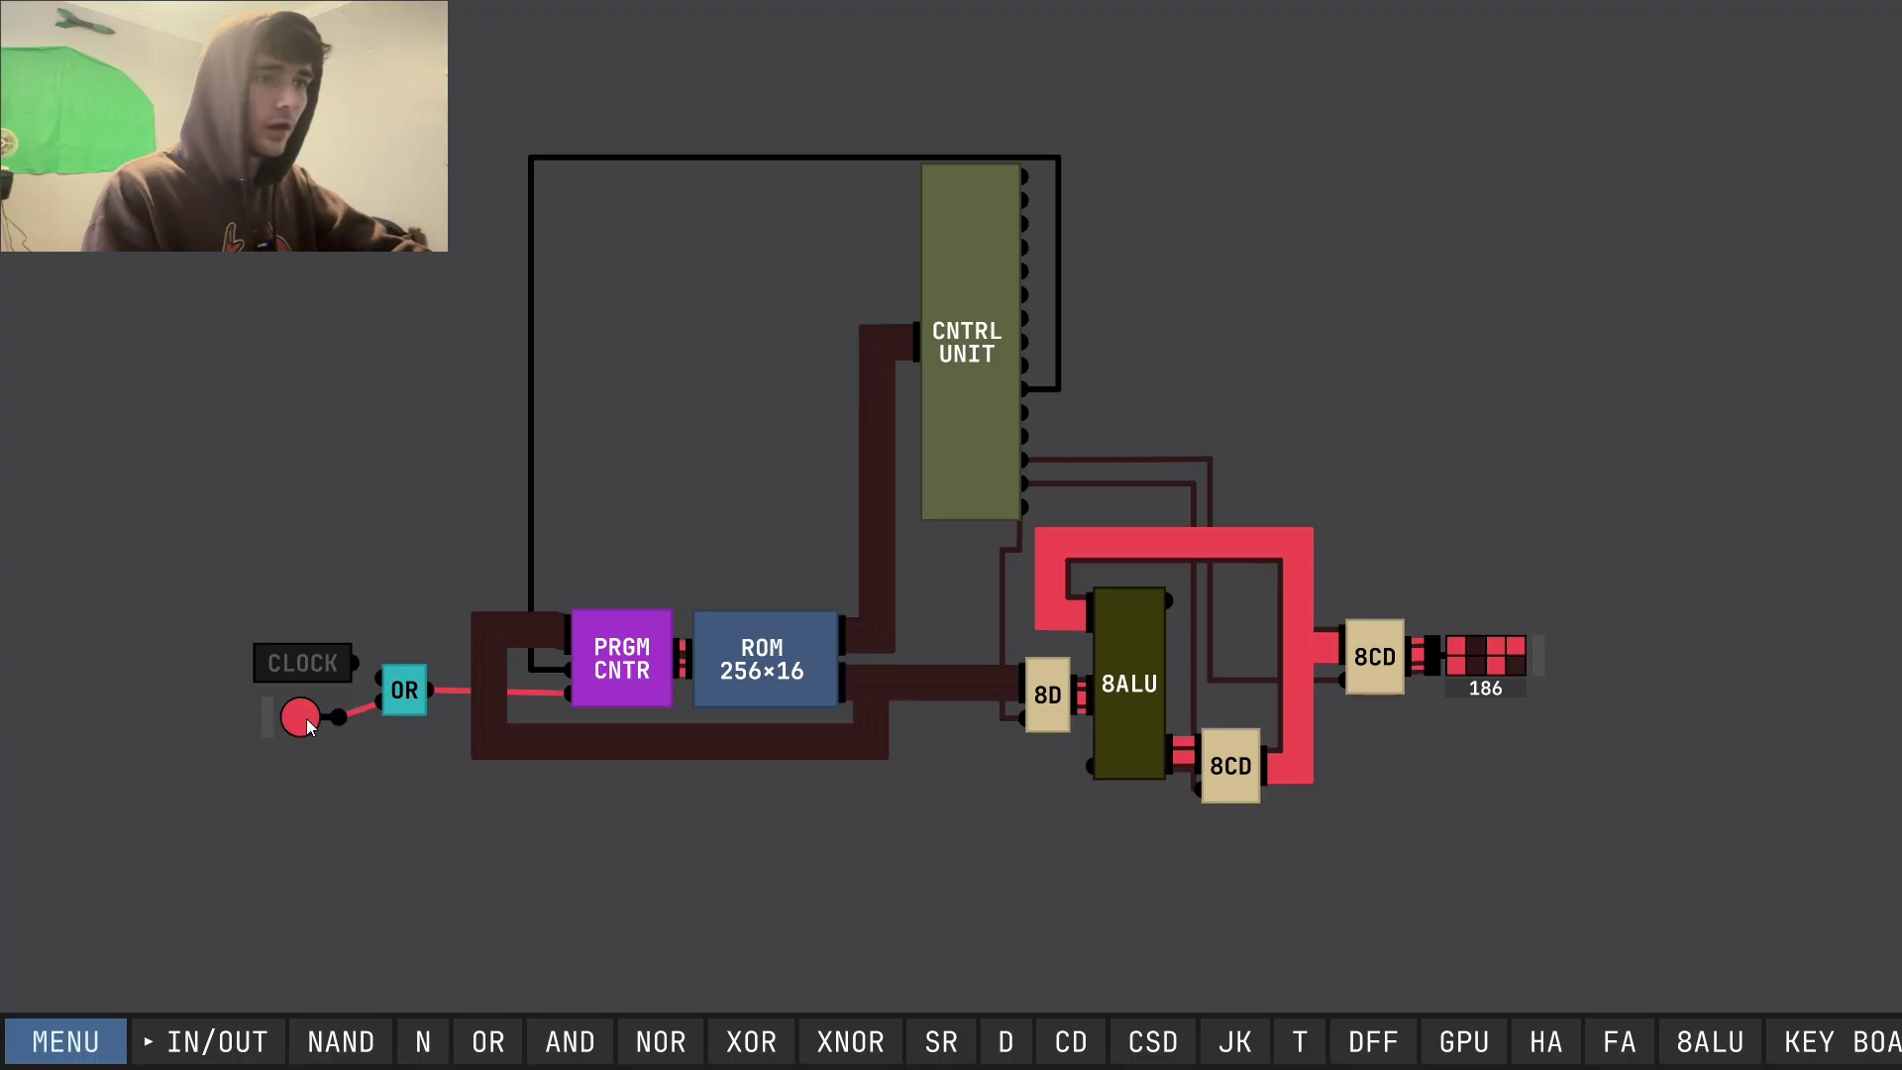
click(306, 717)
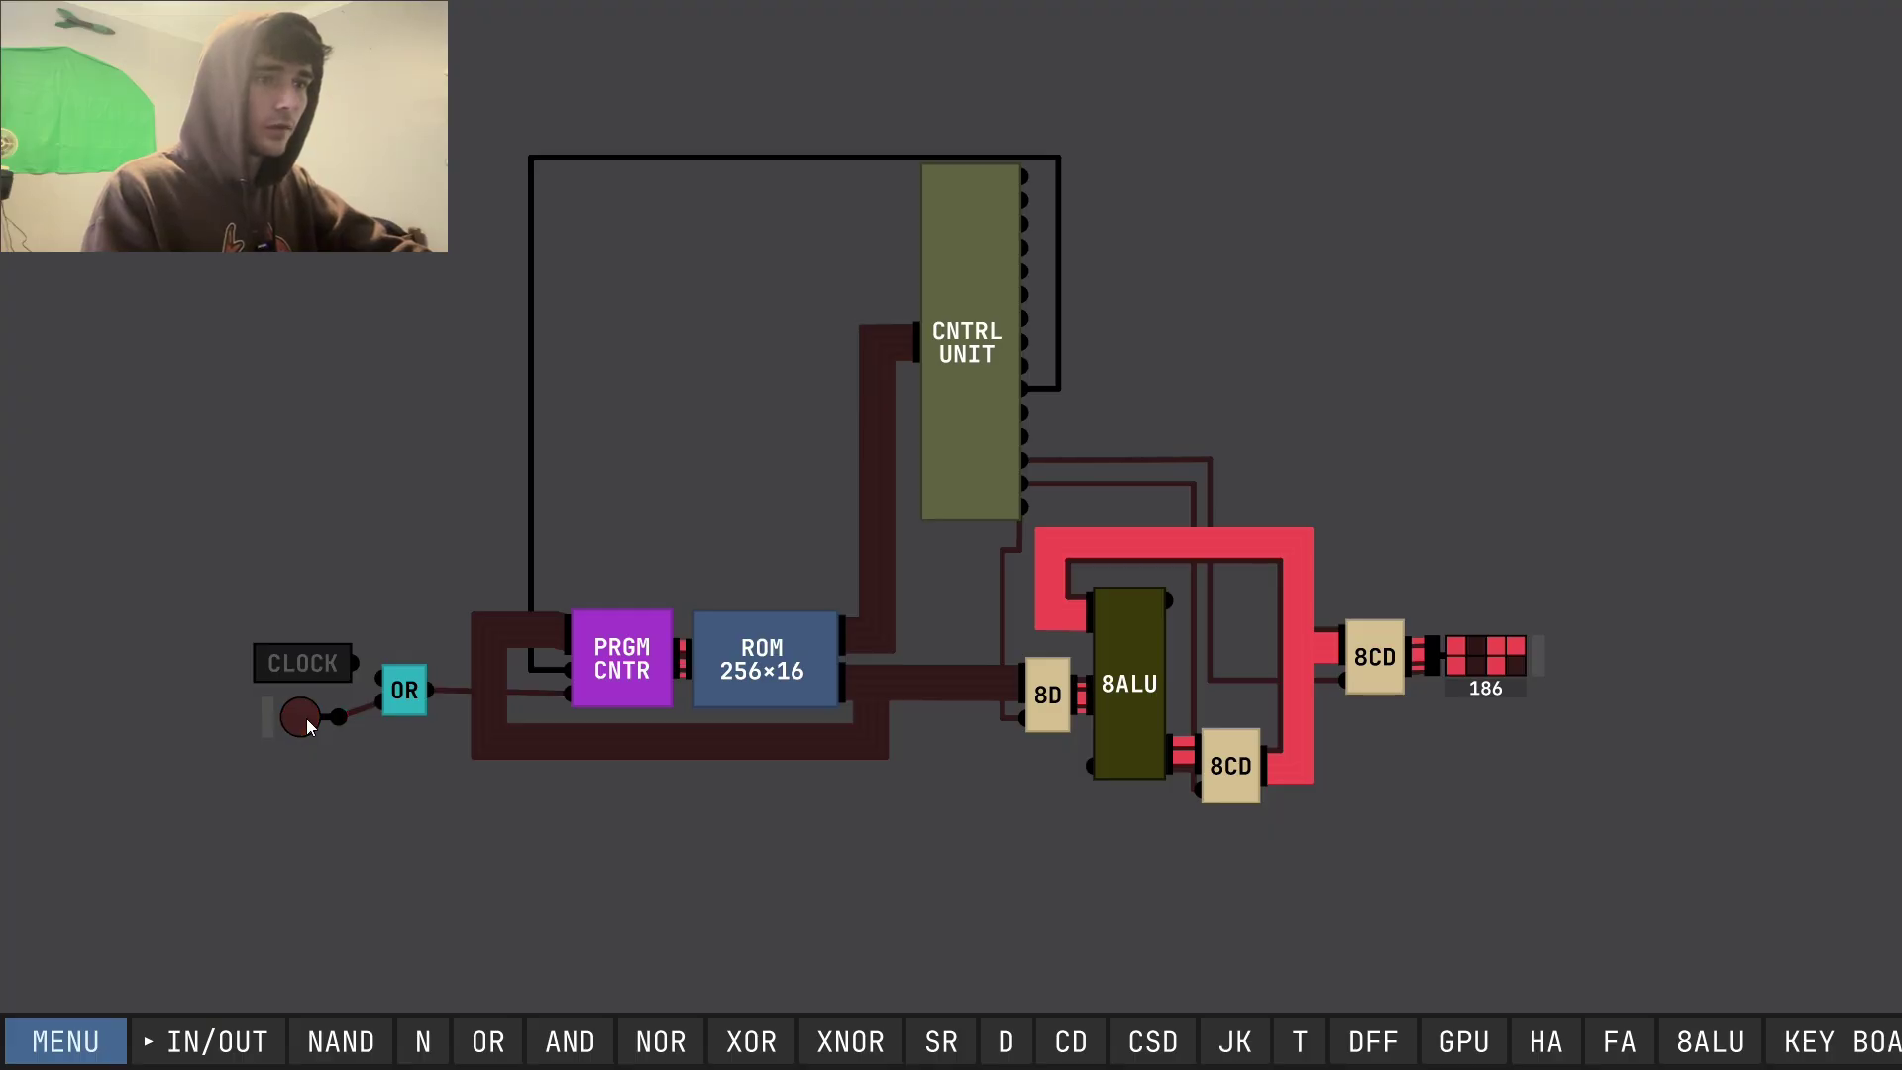
right_click(368, 673)
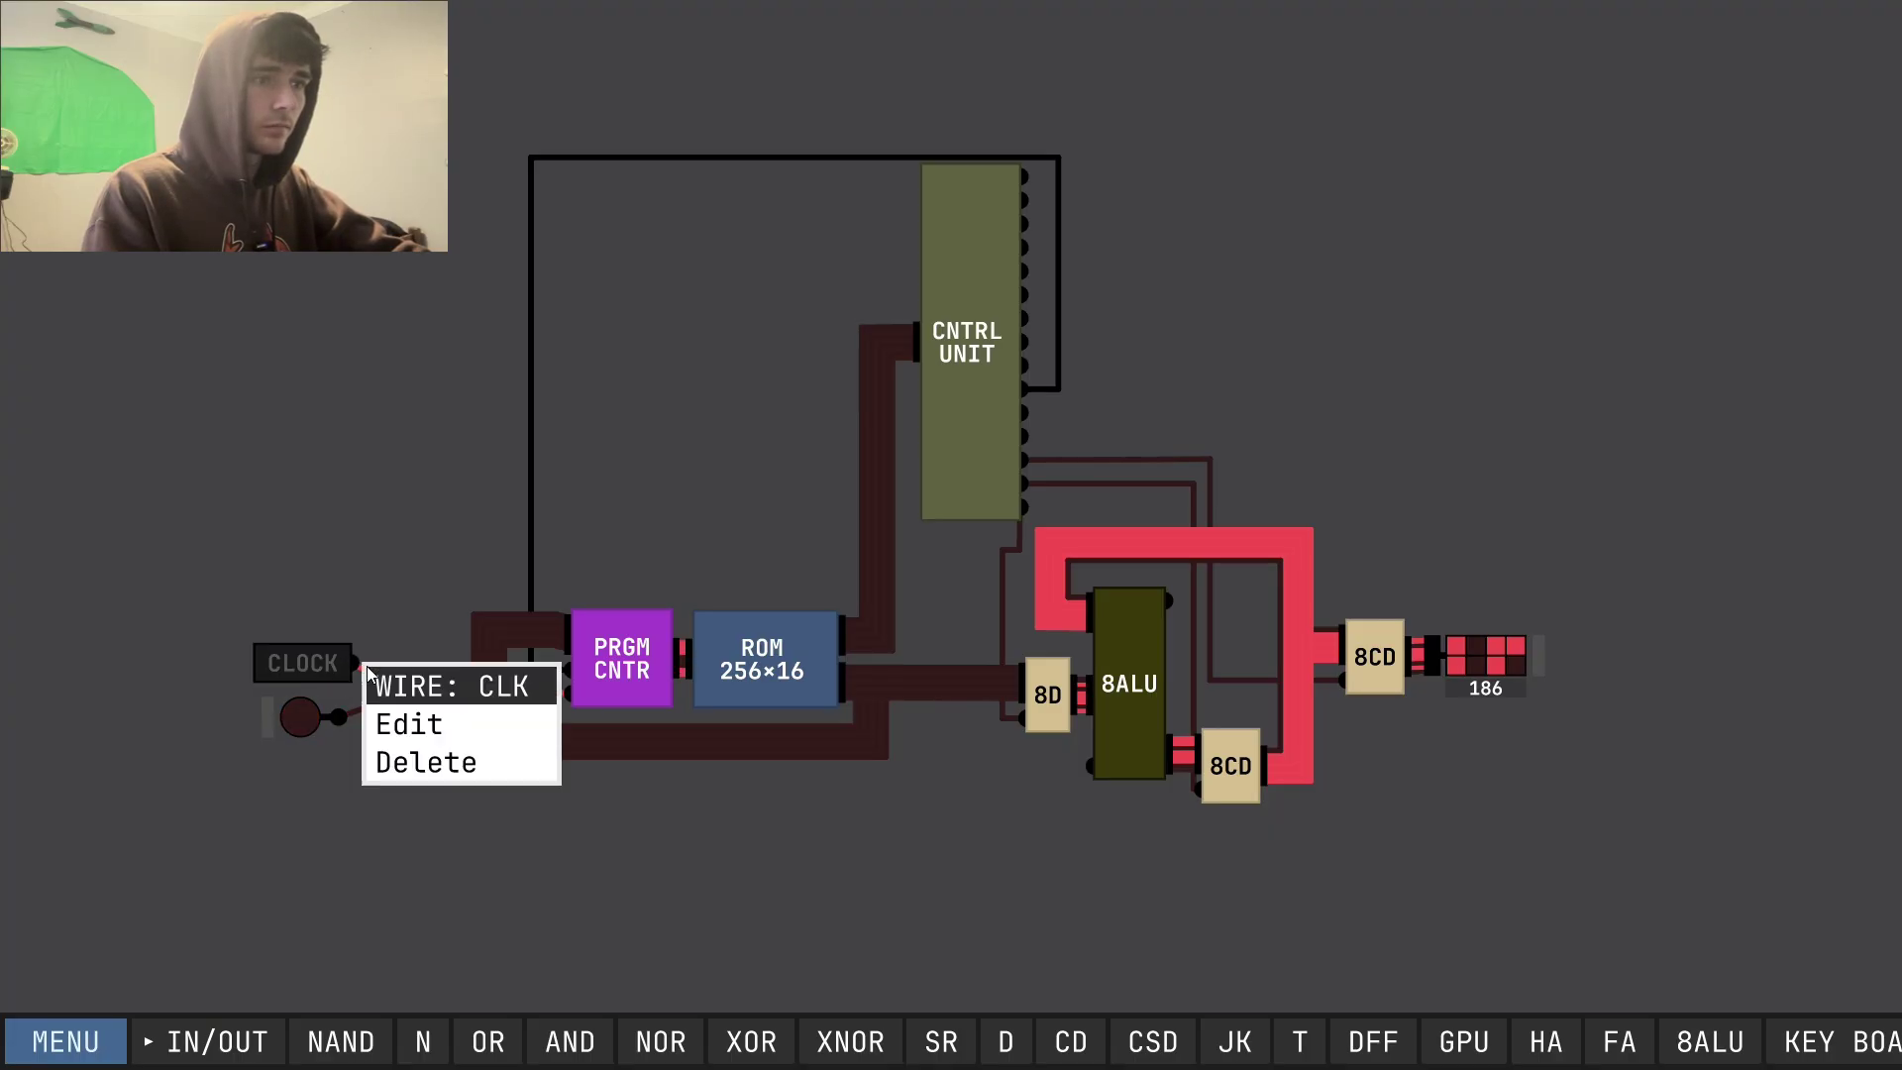
click(404, 765)
Toggle the manual input repeatedly to step the CPU through its program instructions.
click(301, 722)
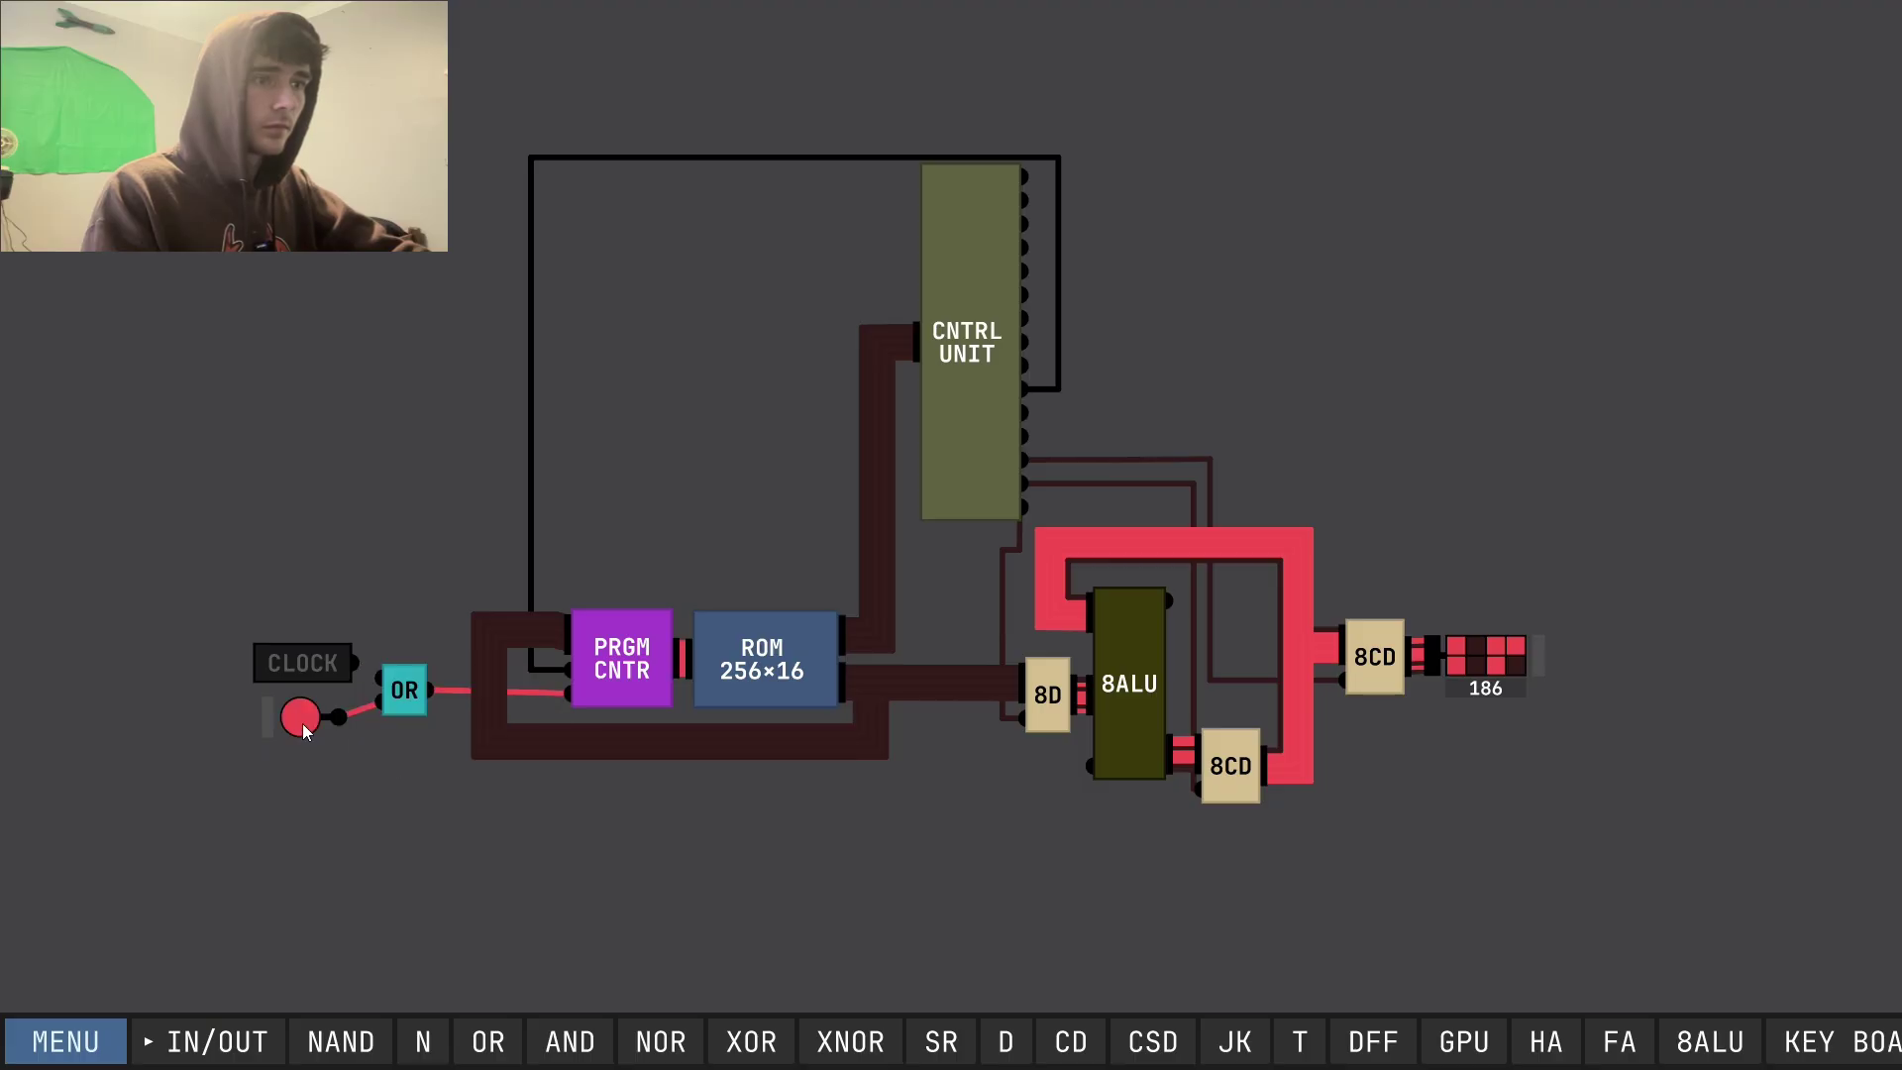
click(302, 724)
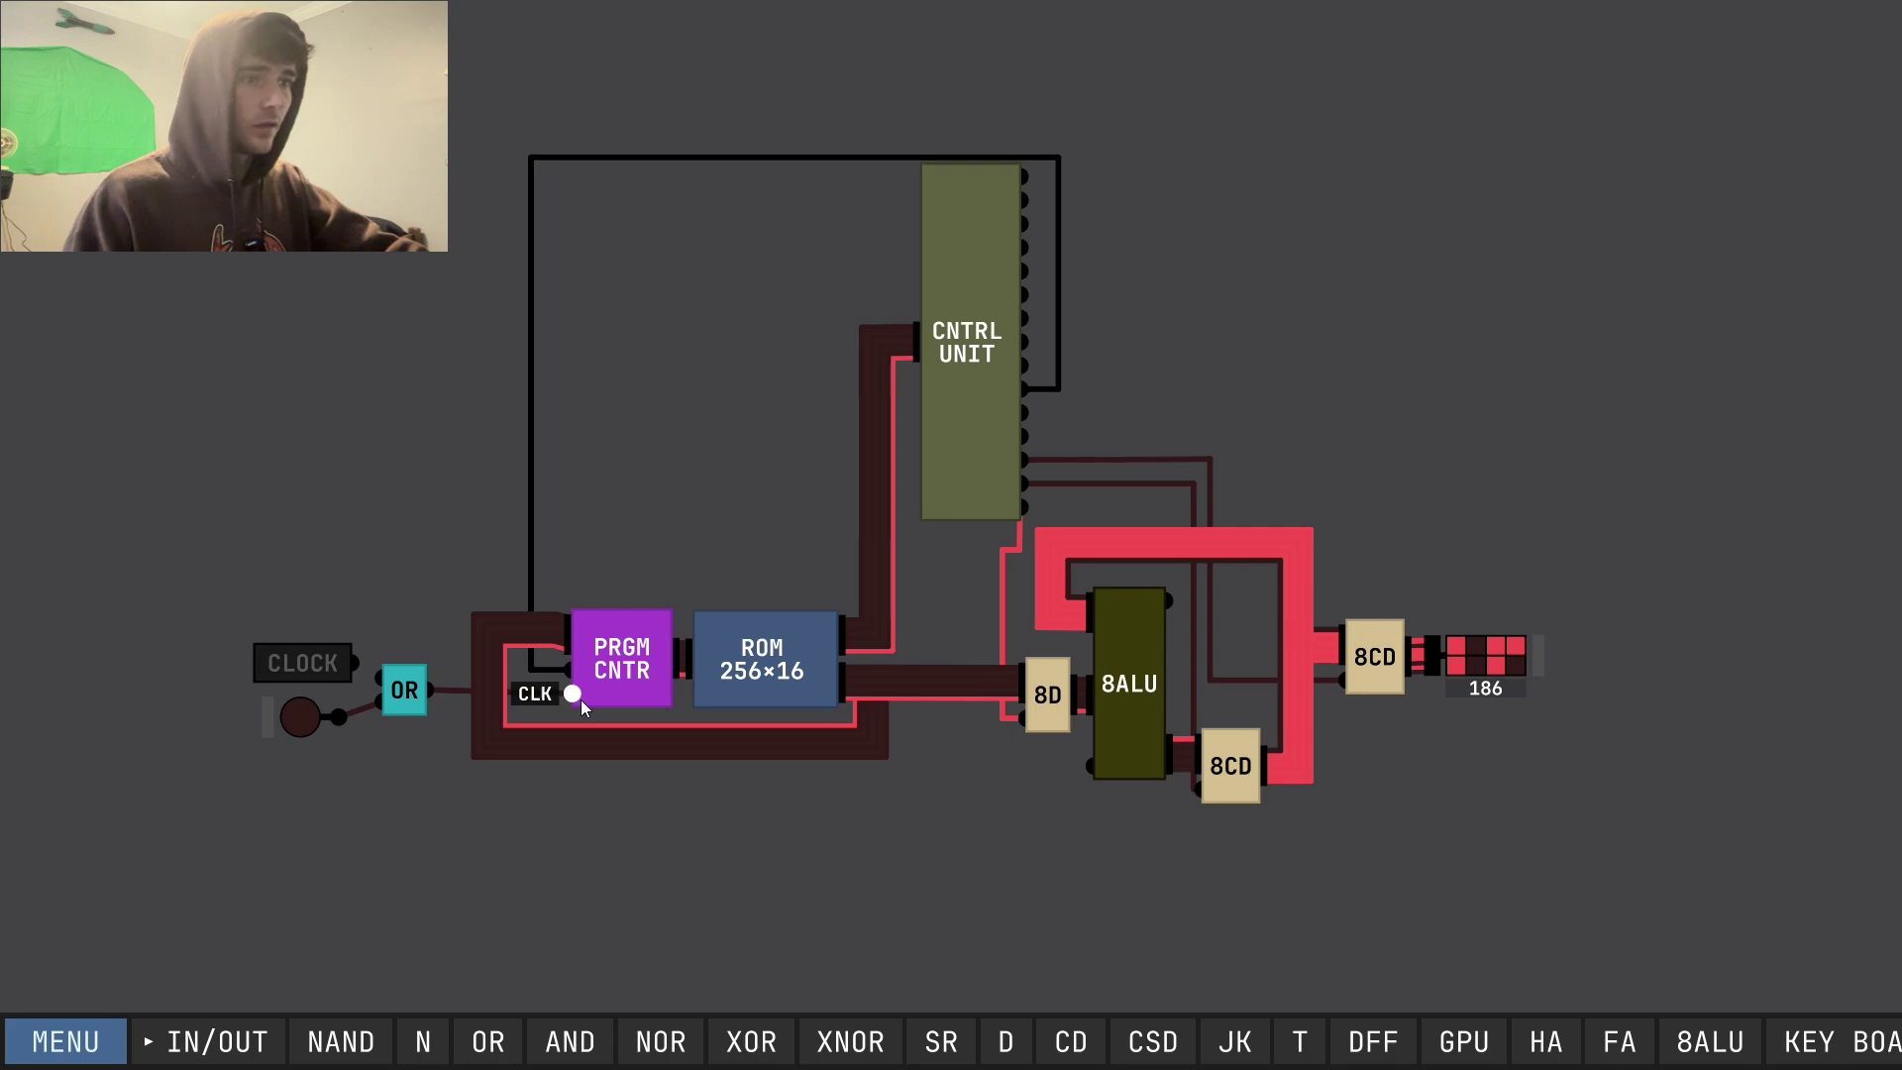
click(314, 715)
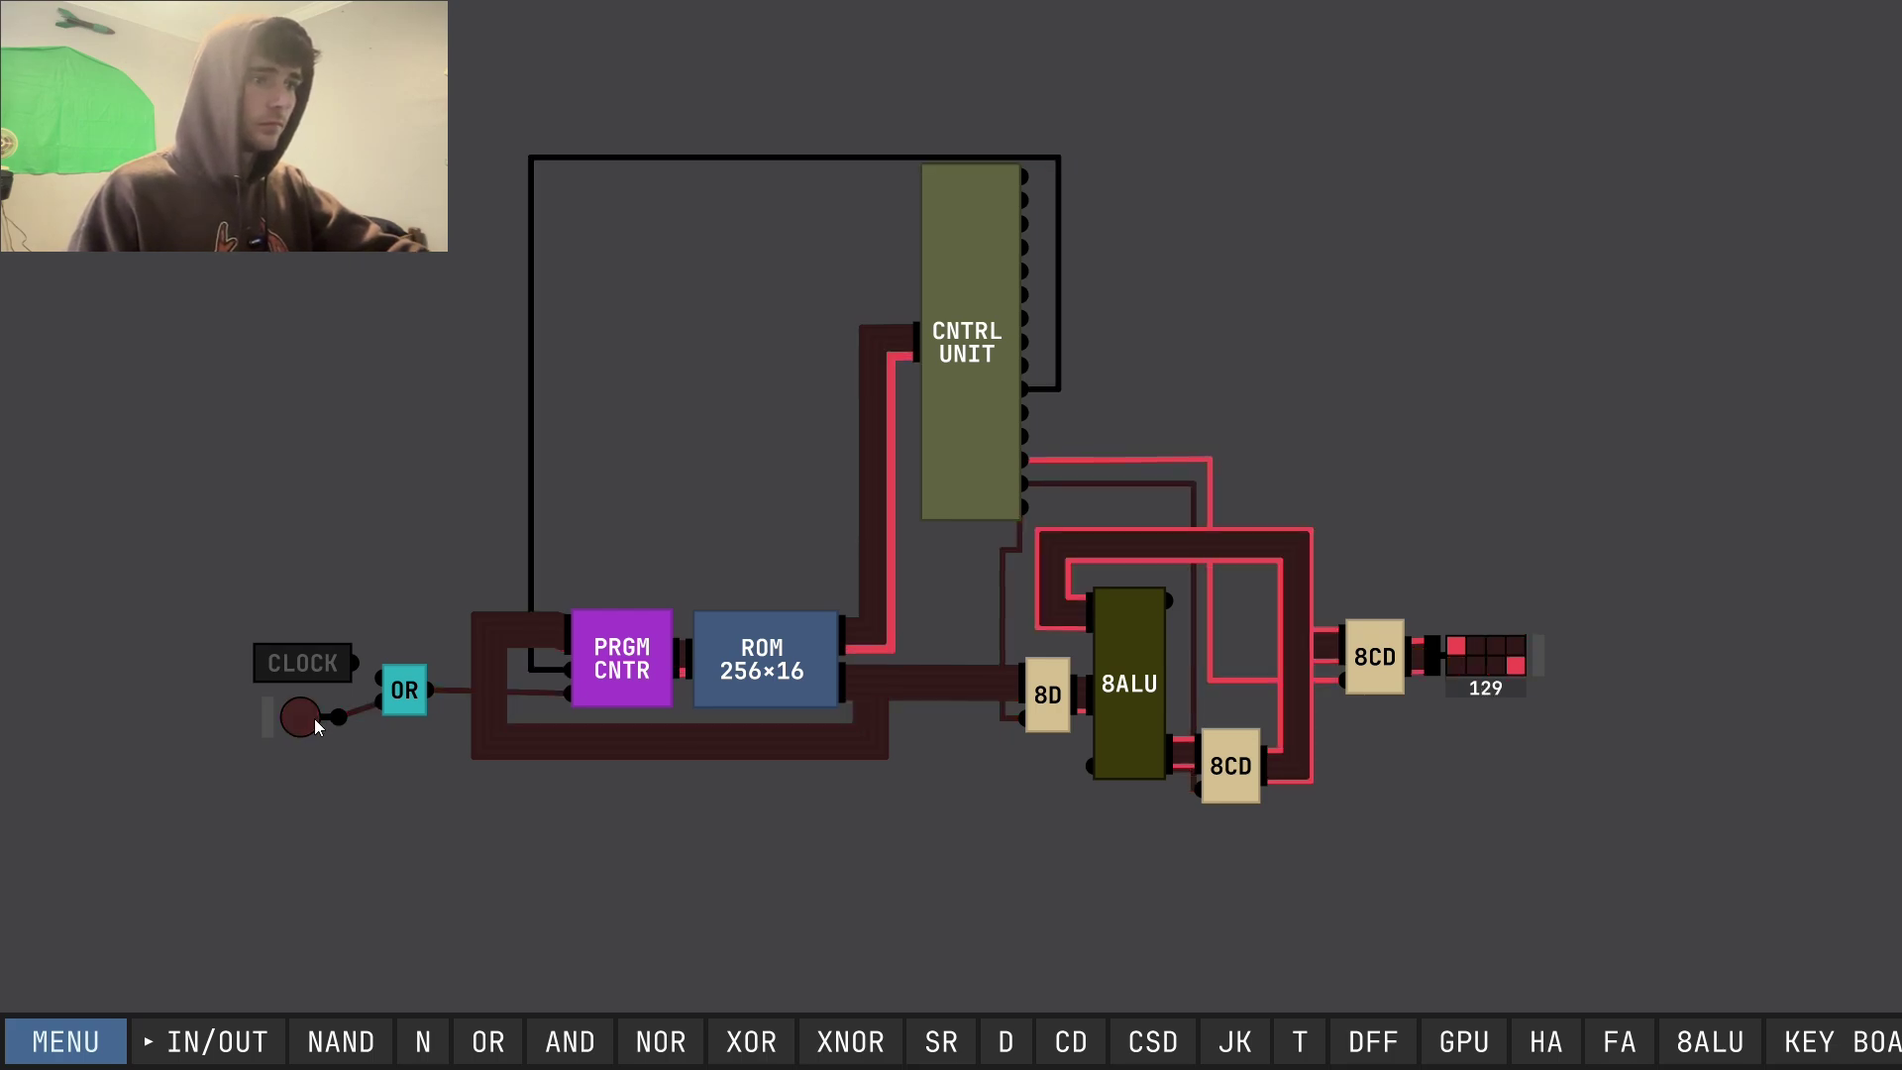
click(313, 717)
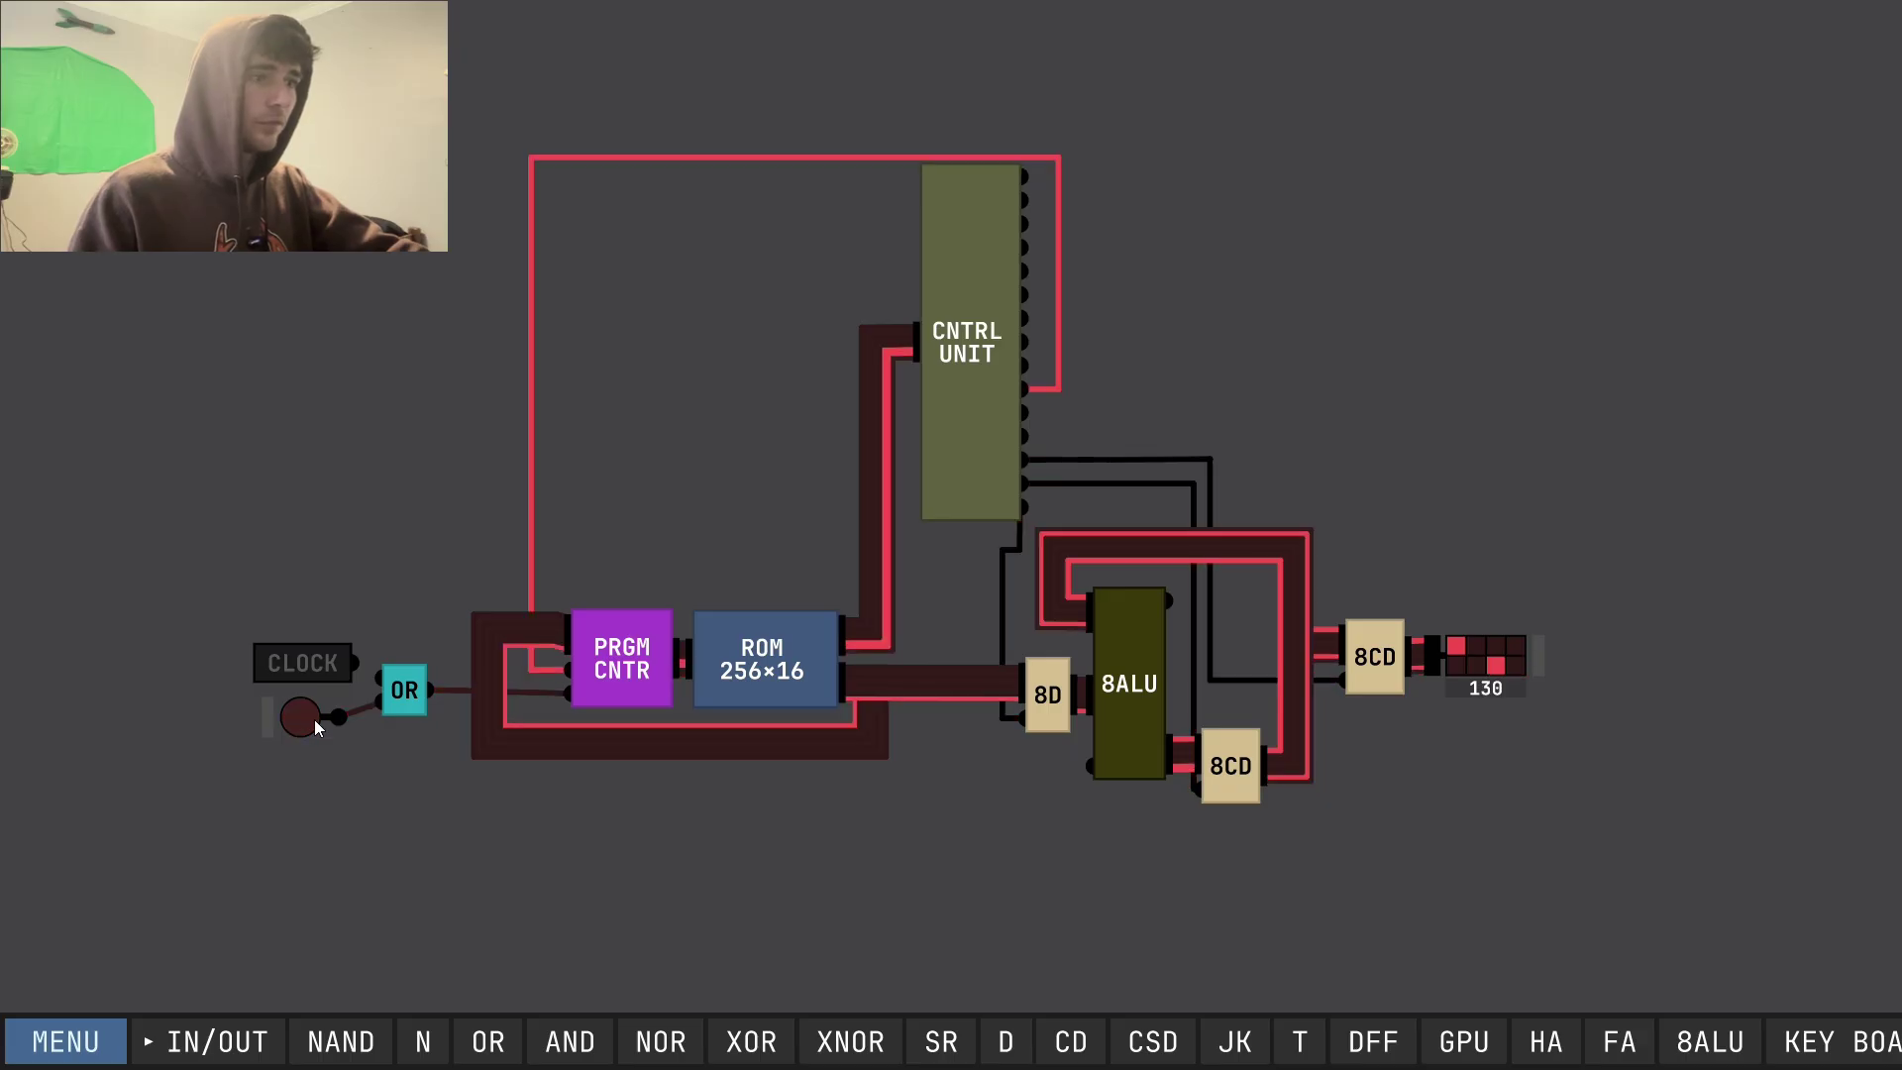
click(317, 725)
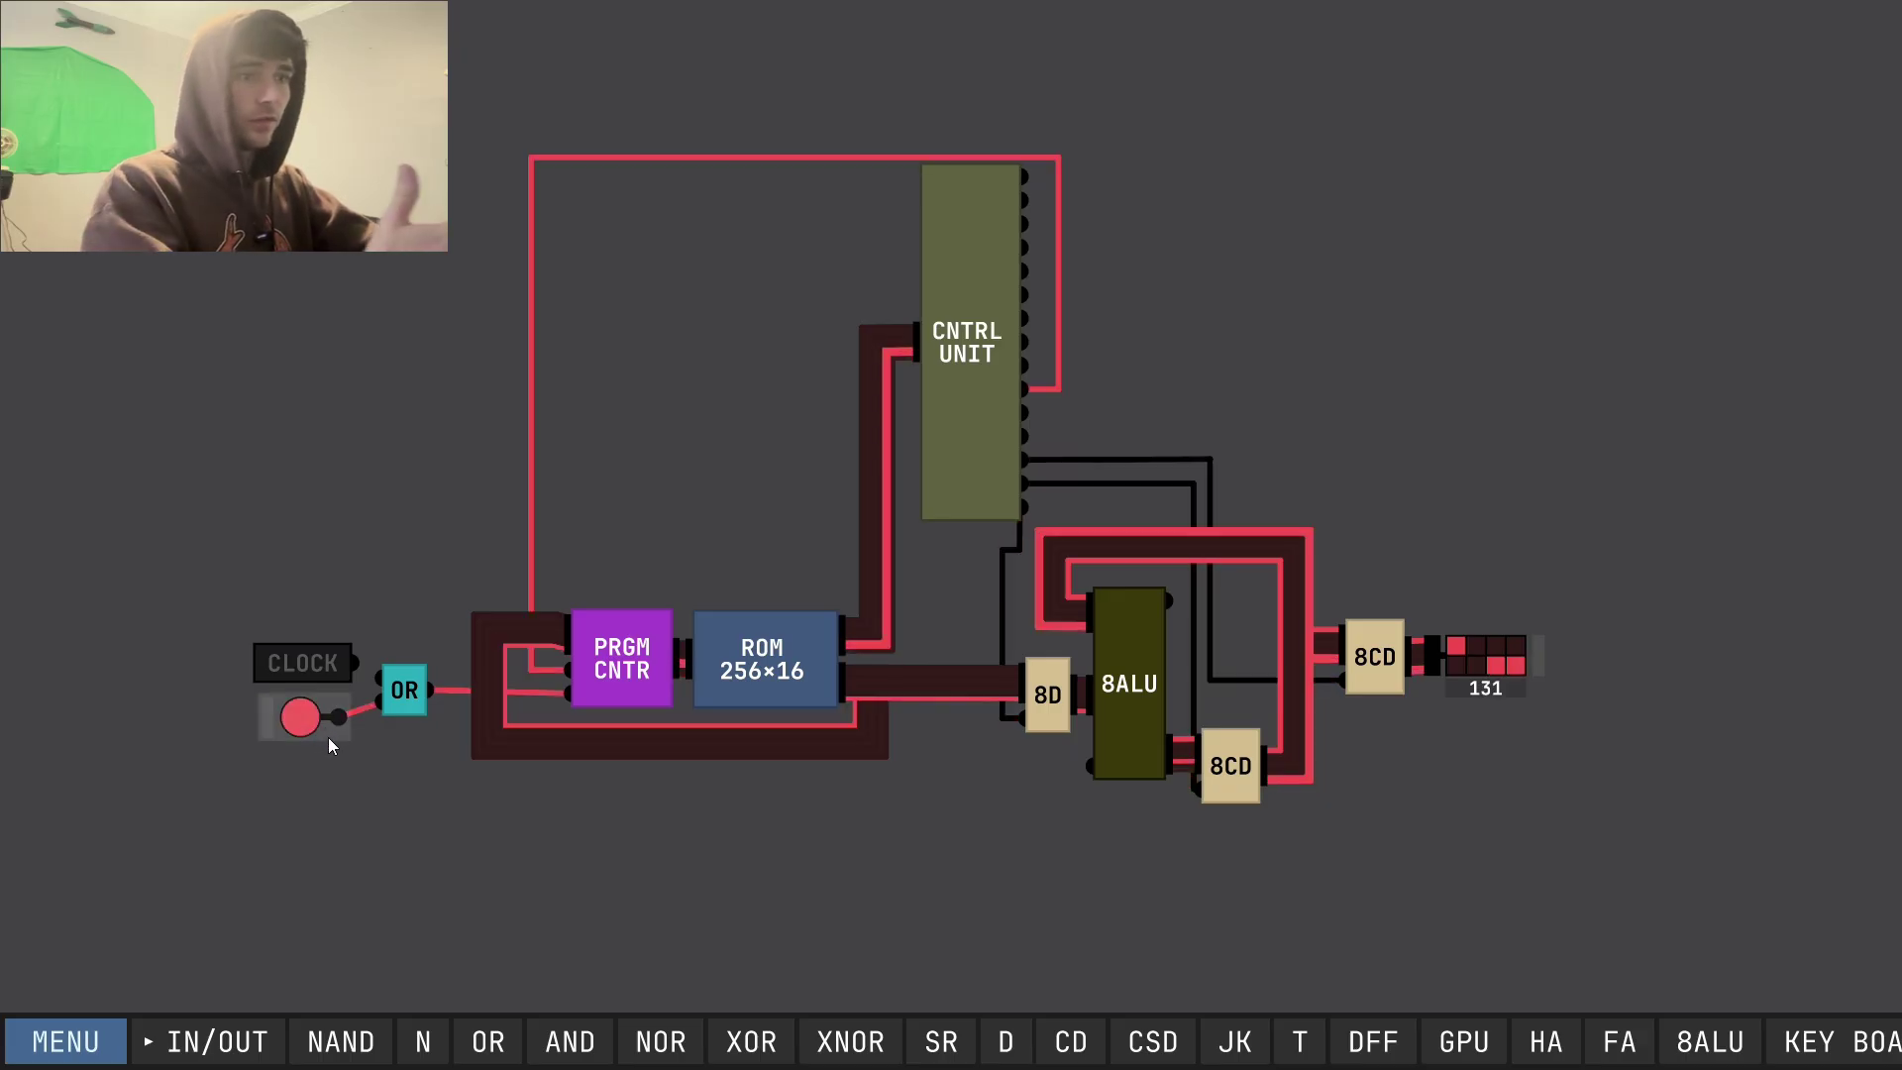
click(305, 717)
click(306, 717)
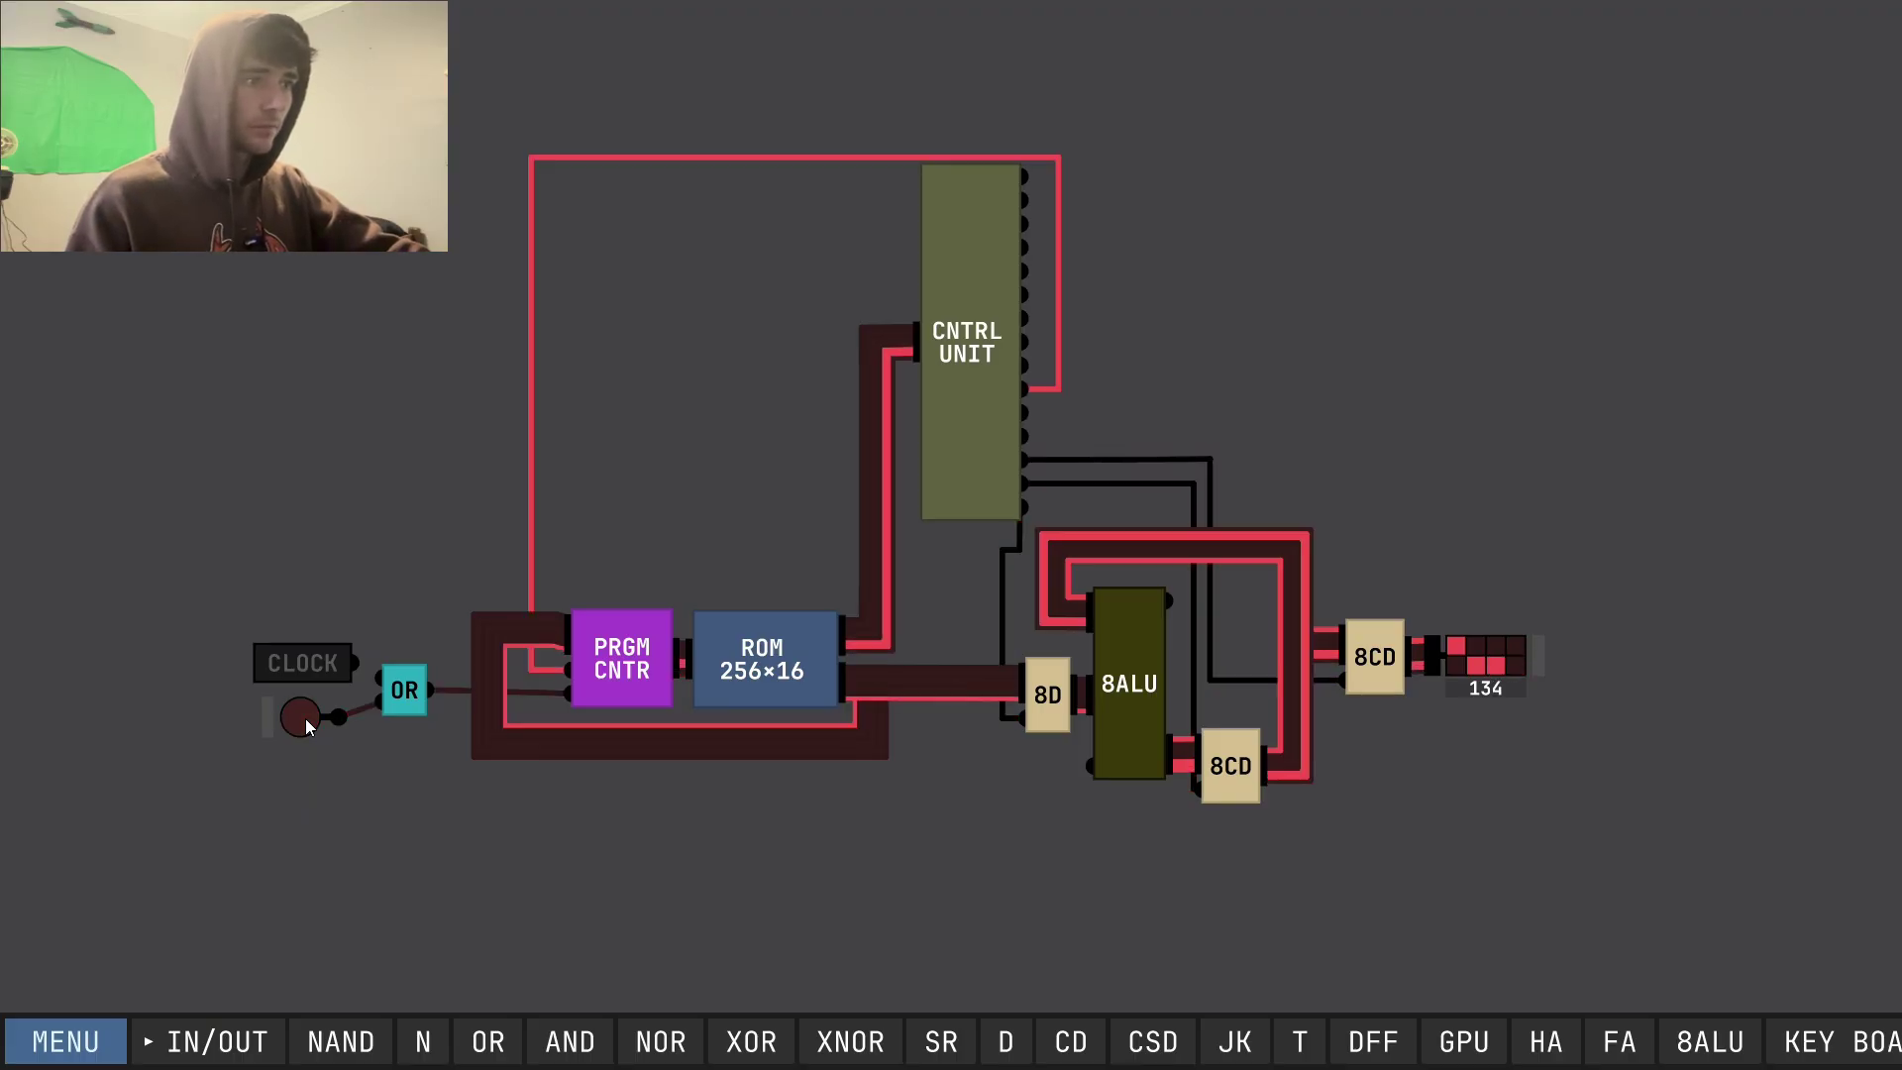
View the contents of the PIPE CPU's ROM 256×16 and close it without changes.
right_click(783, 698)
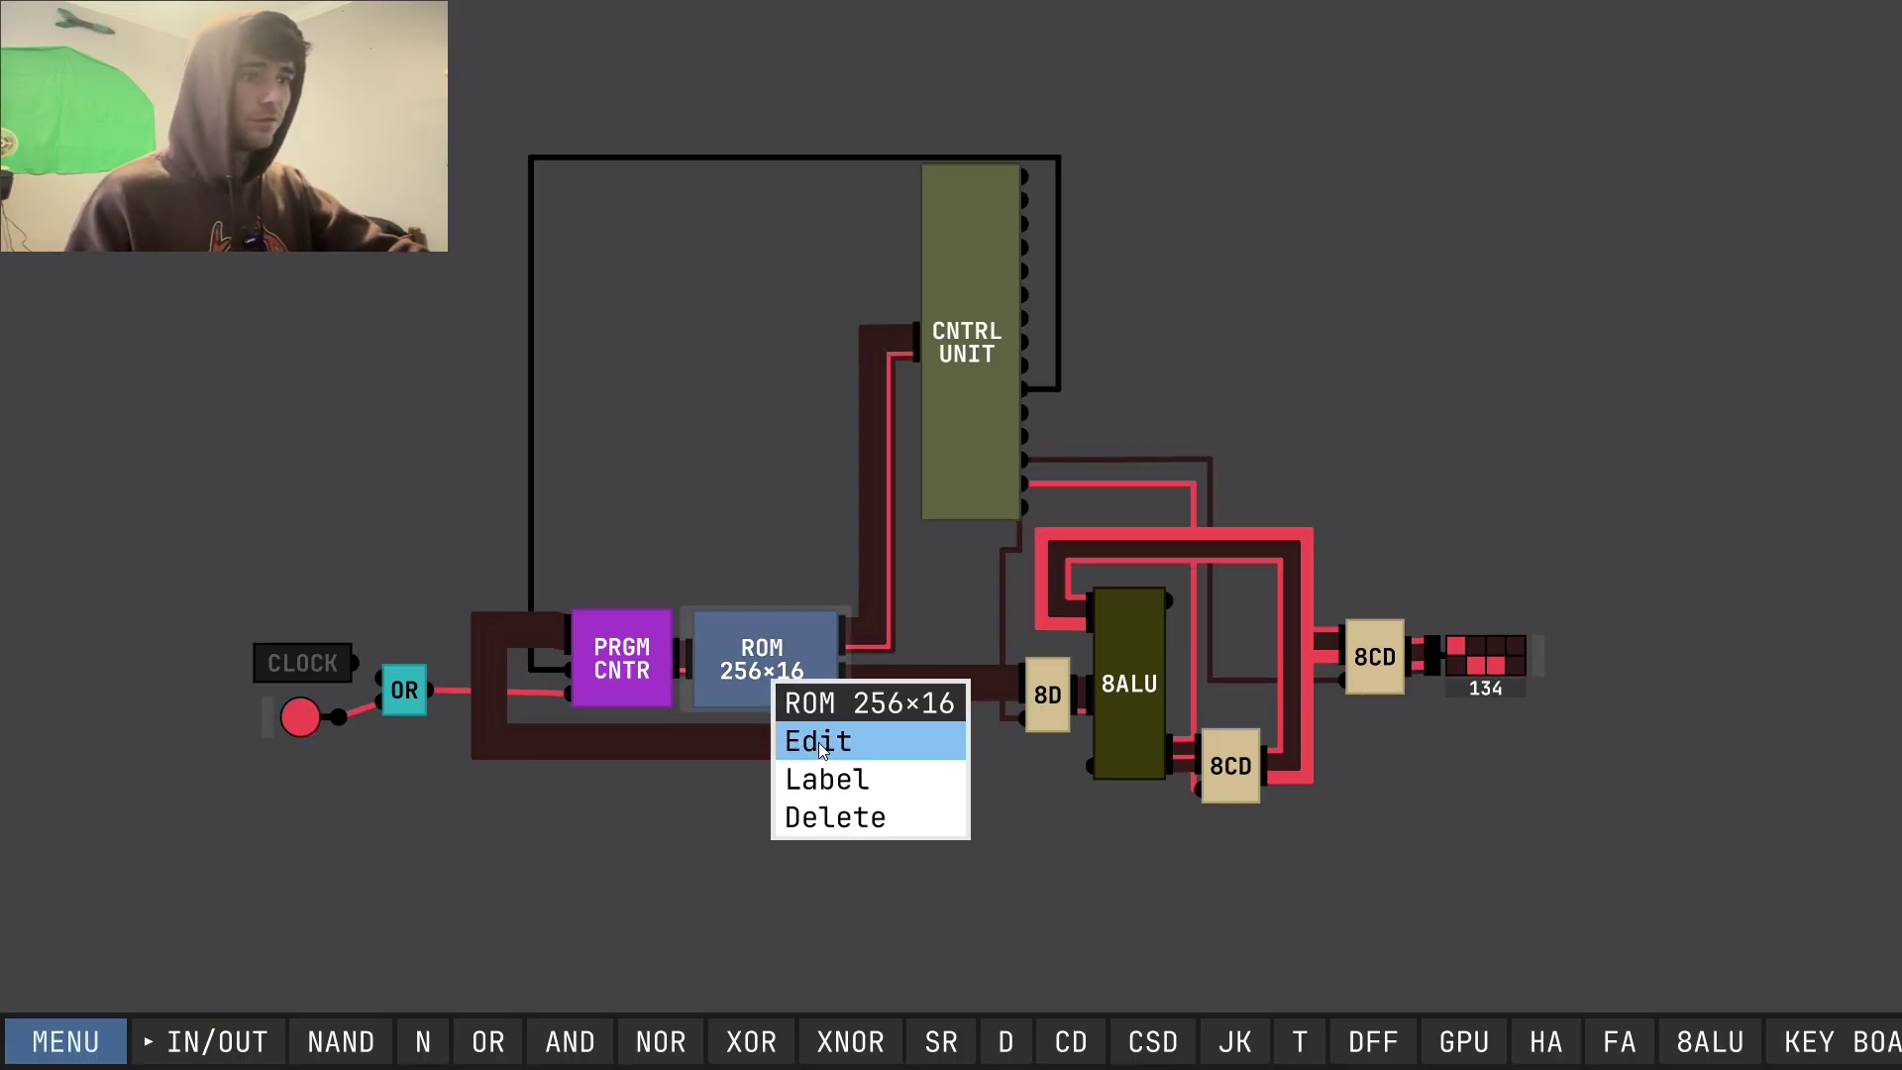
click(819, 741)
click(1494, 361)
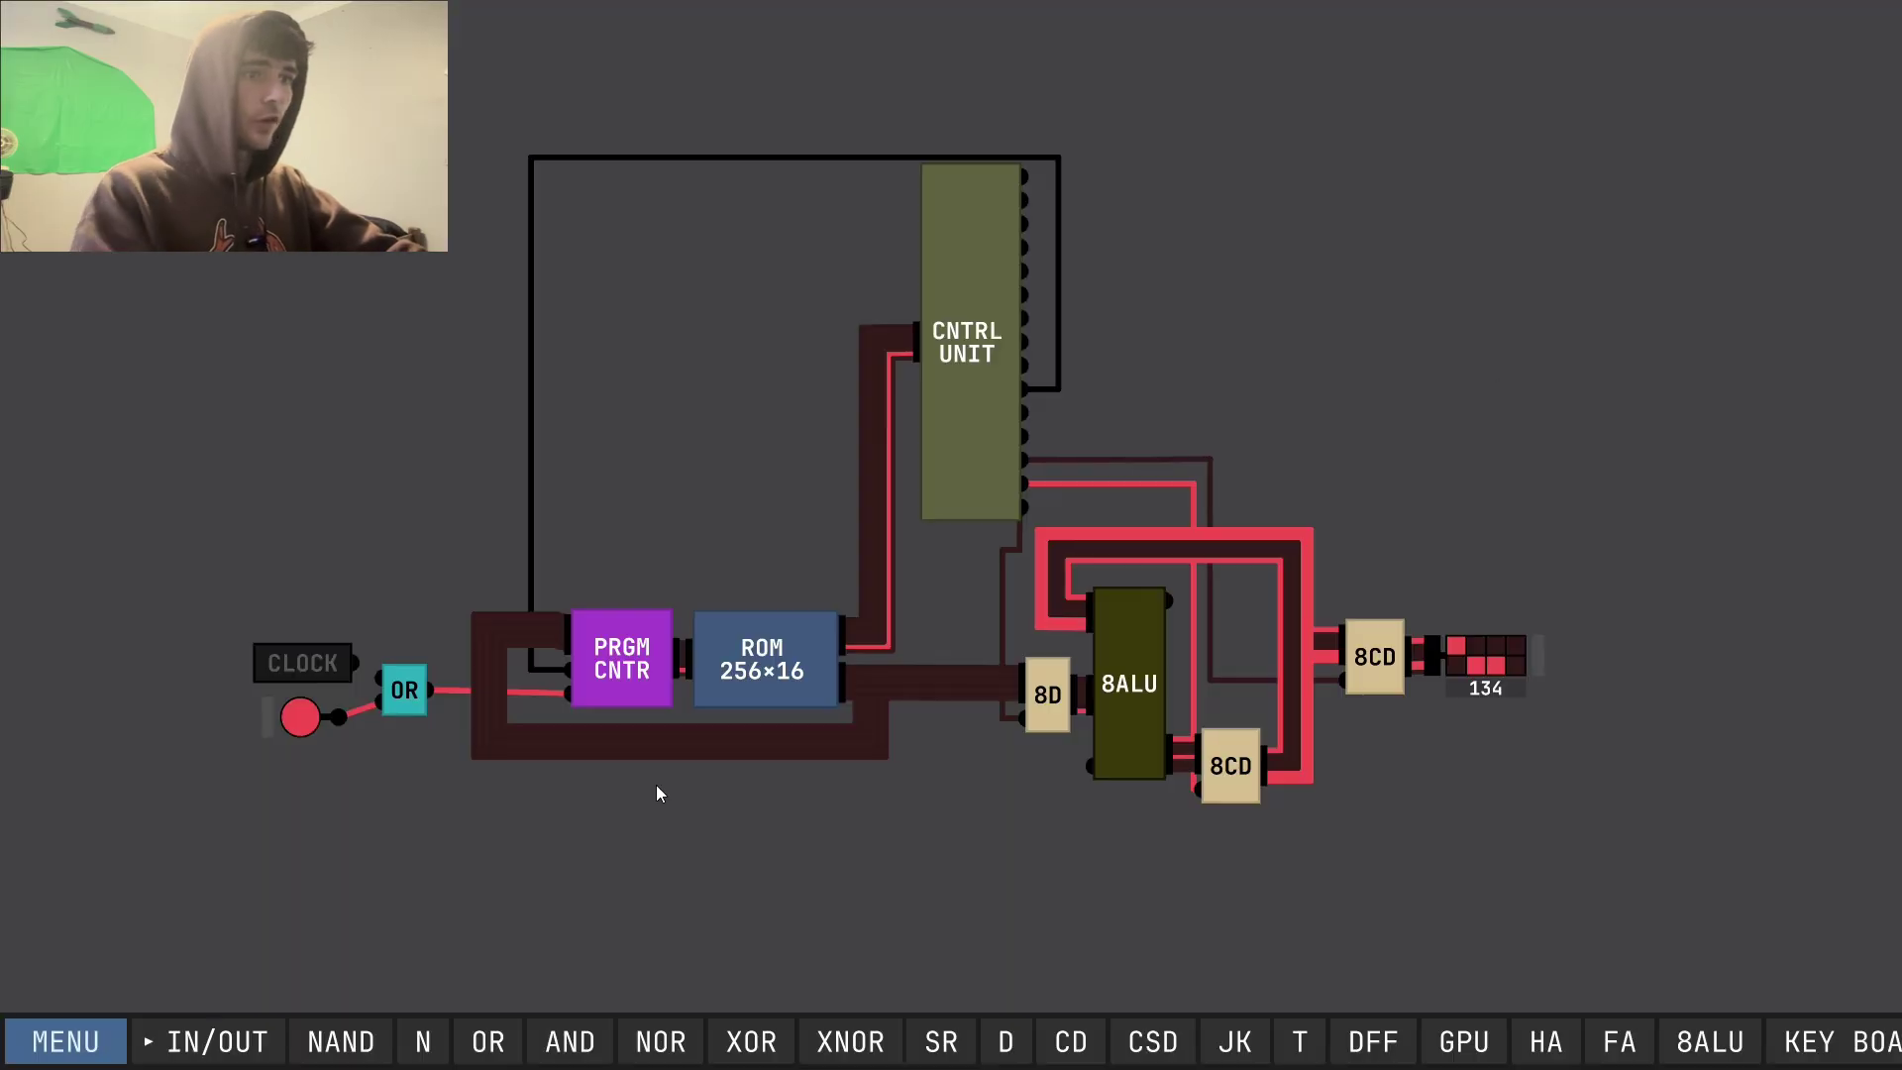